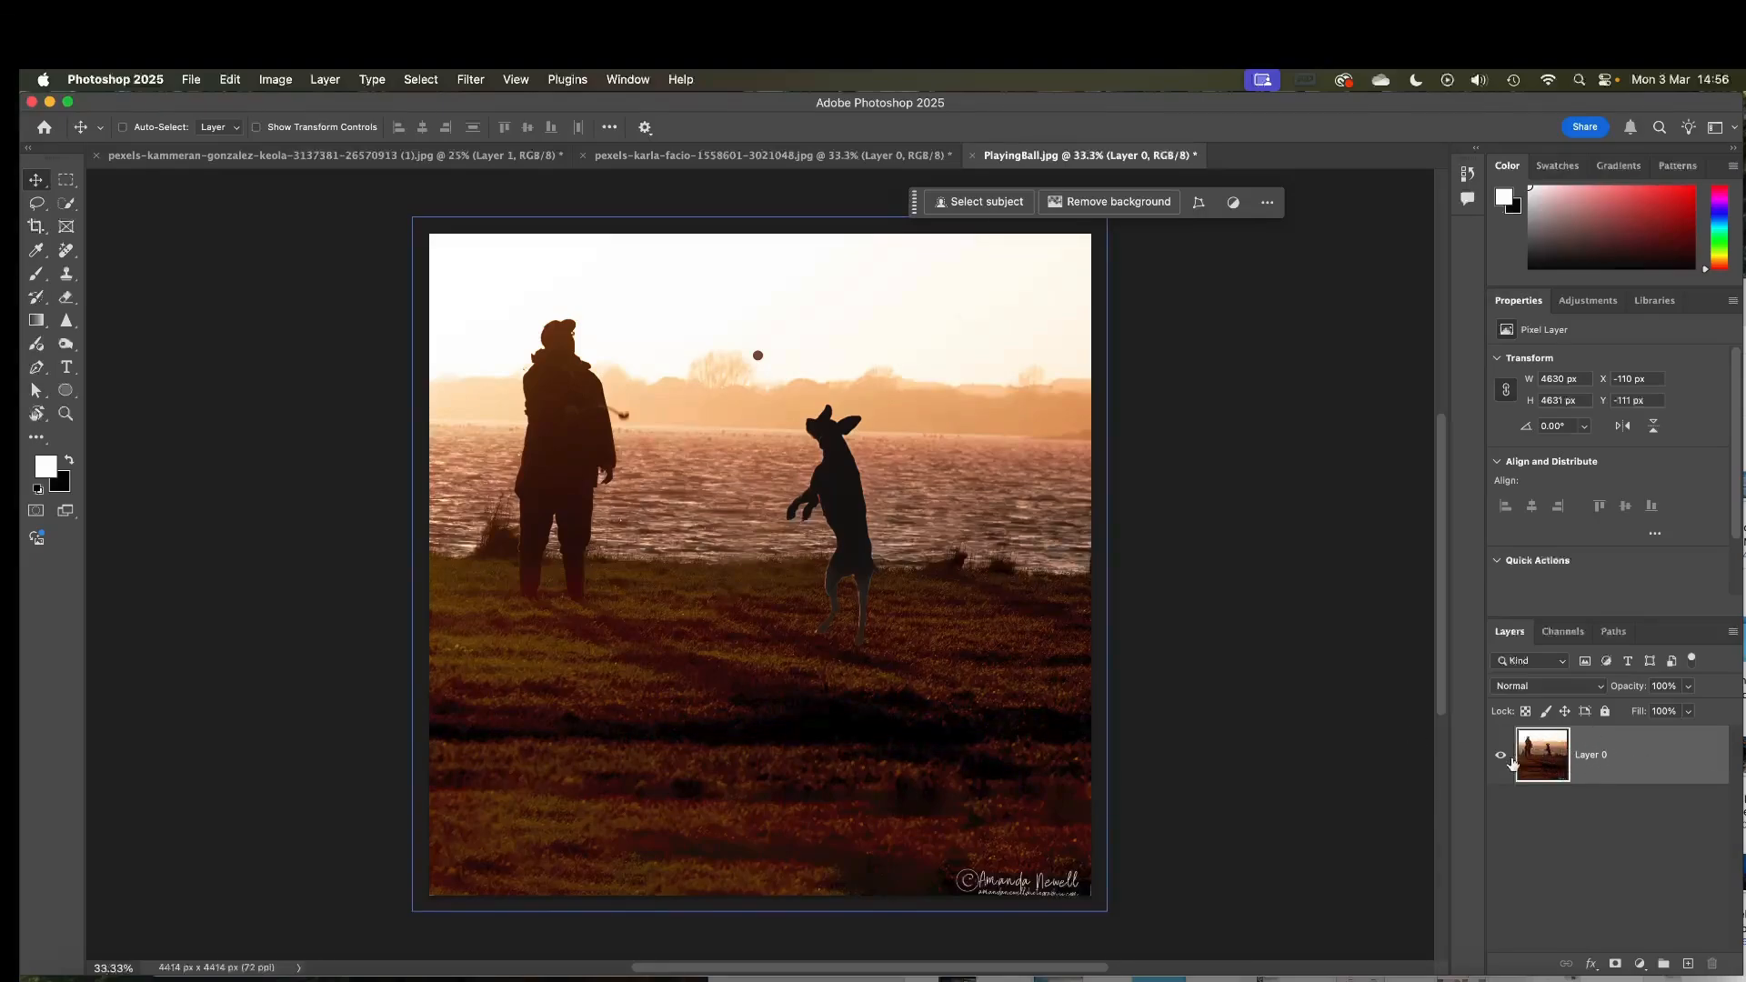
Duplicate the photo layer and hide the original Layer 0
key("super+j")
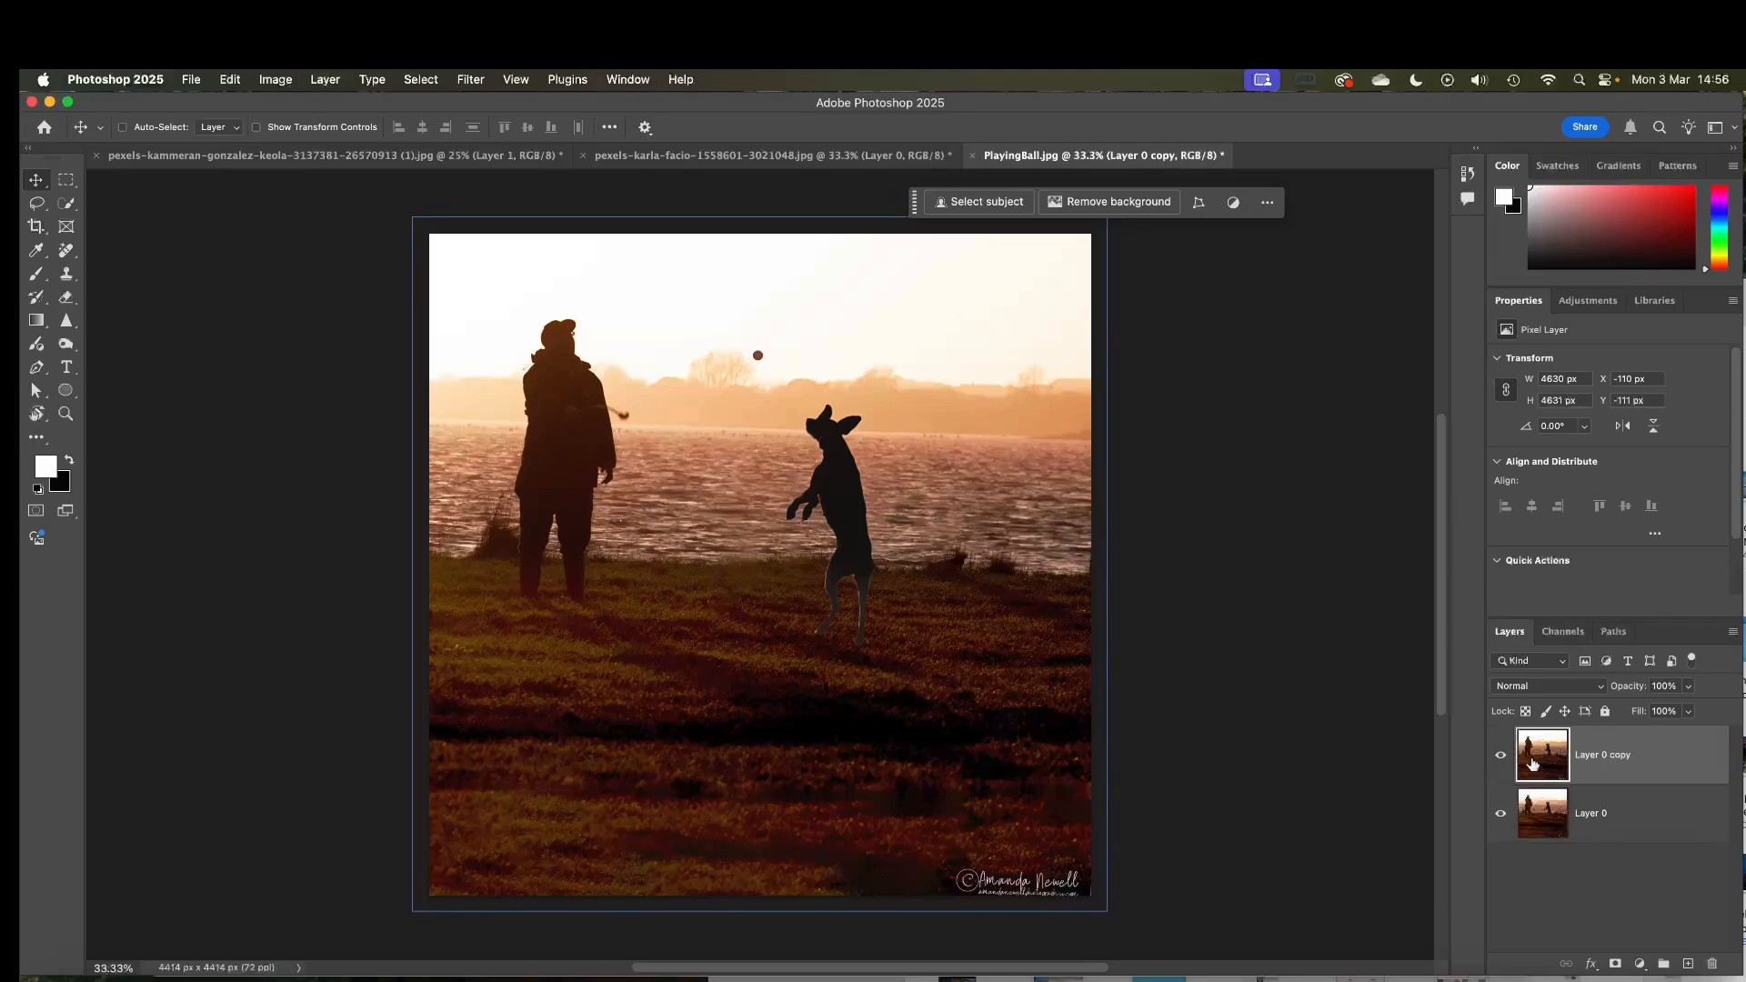
left_click(1501, 813)
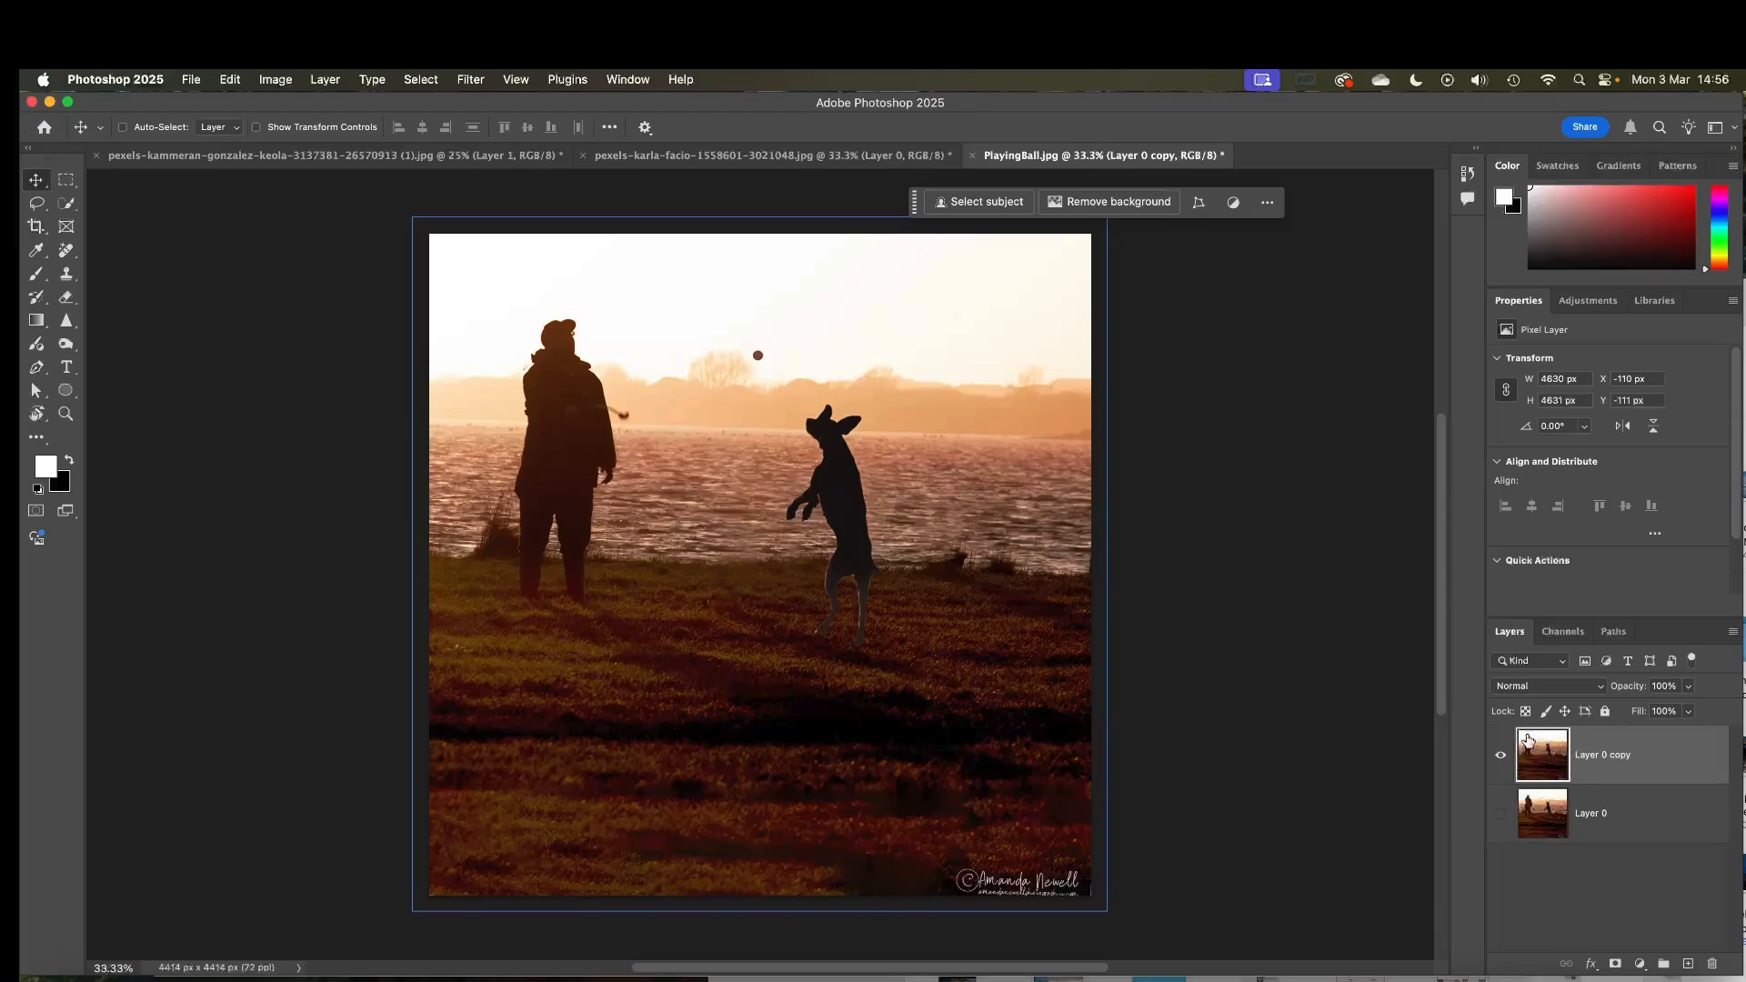
Straighten the photo along the horizon with the Crop tool, keeping the Transparent fill, and apply the crop
left_click(46, 236)
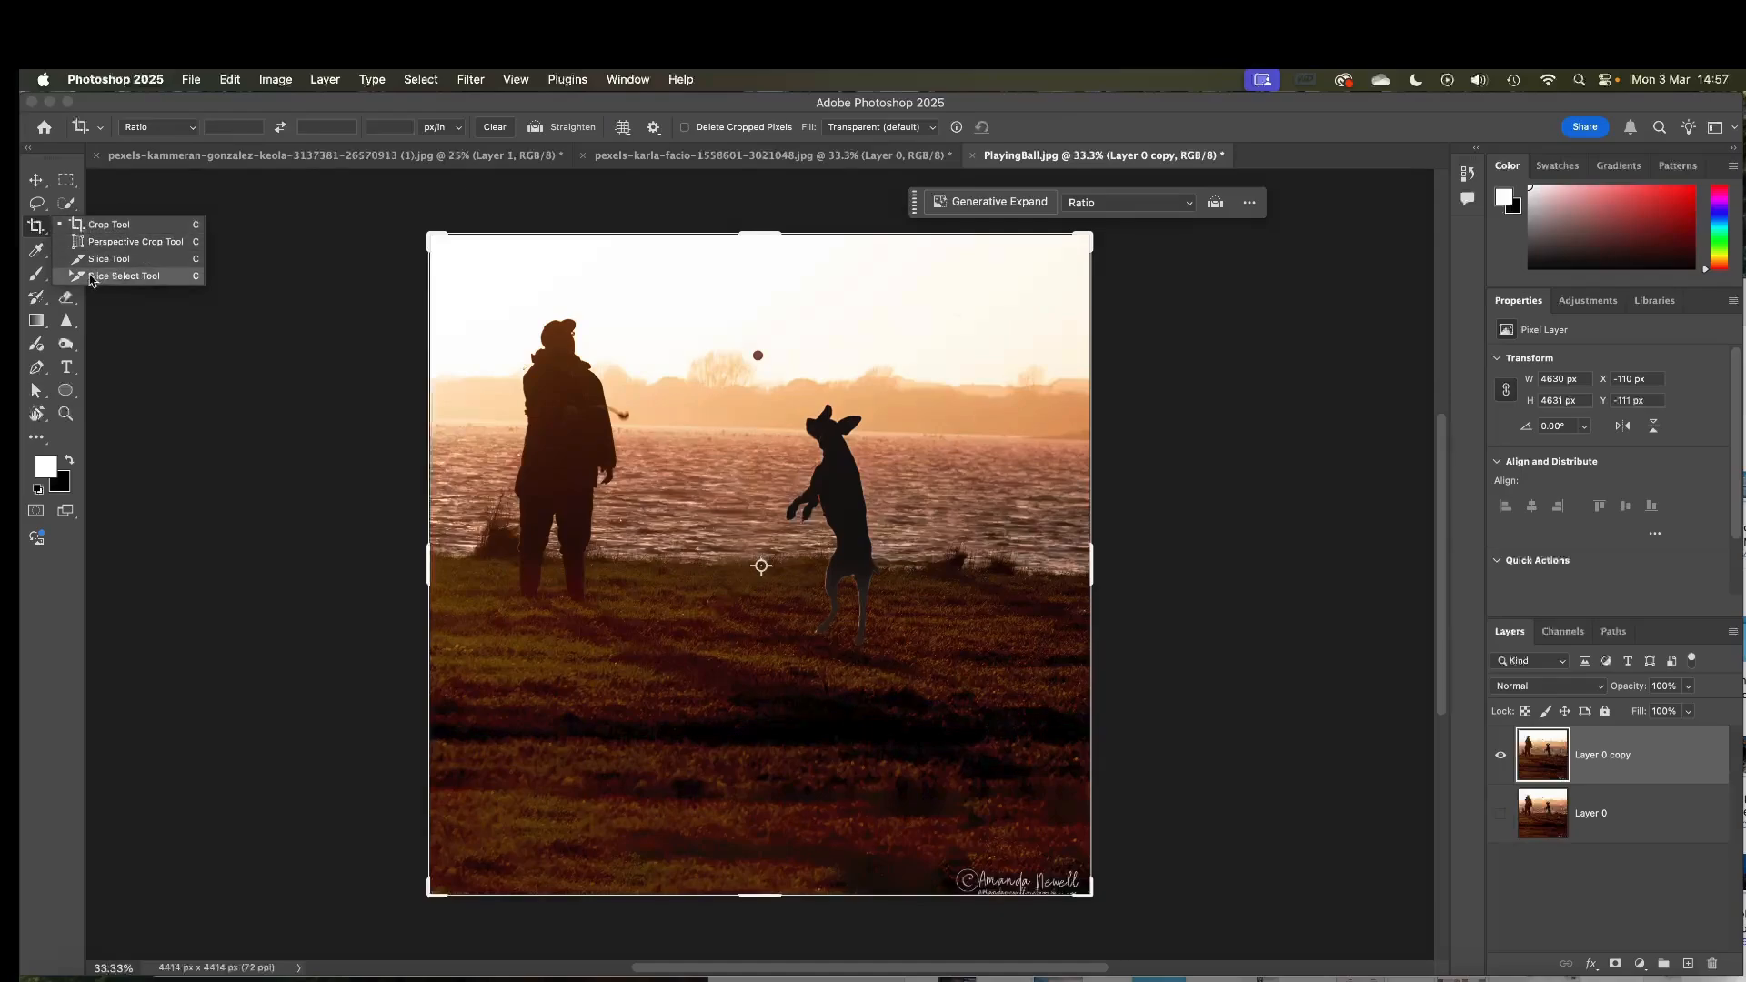
left_click(38, 231)
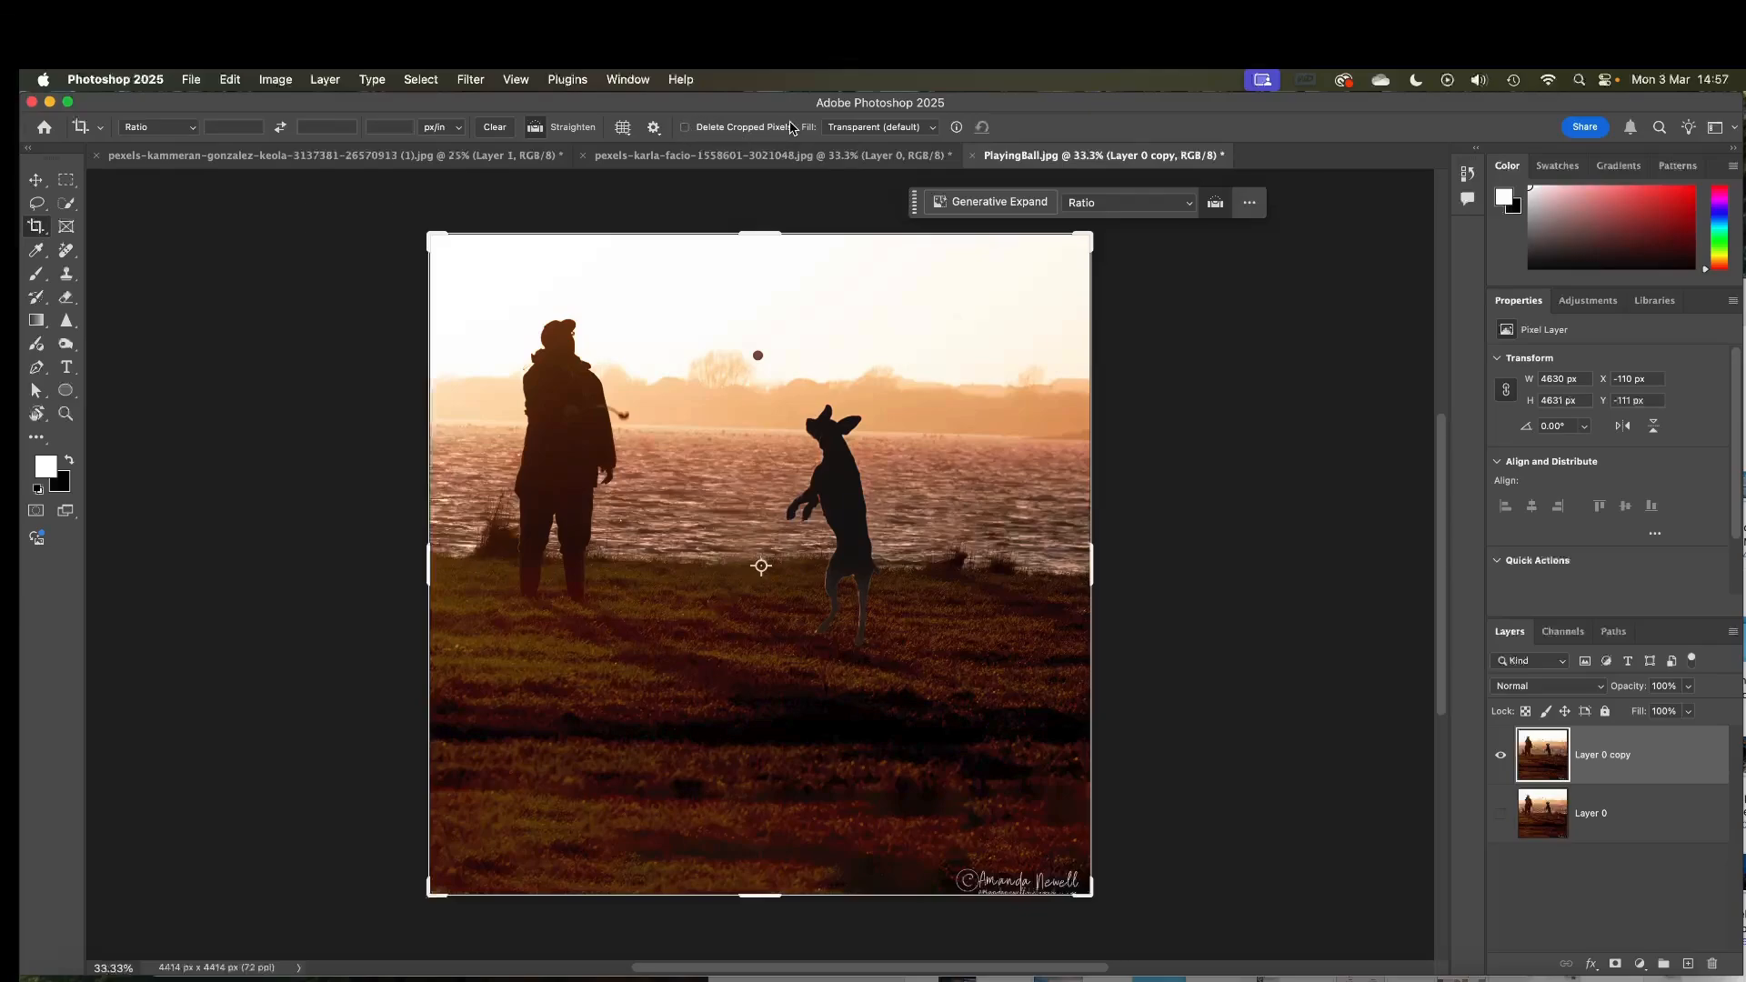
left_click(687, 129)
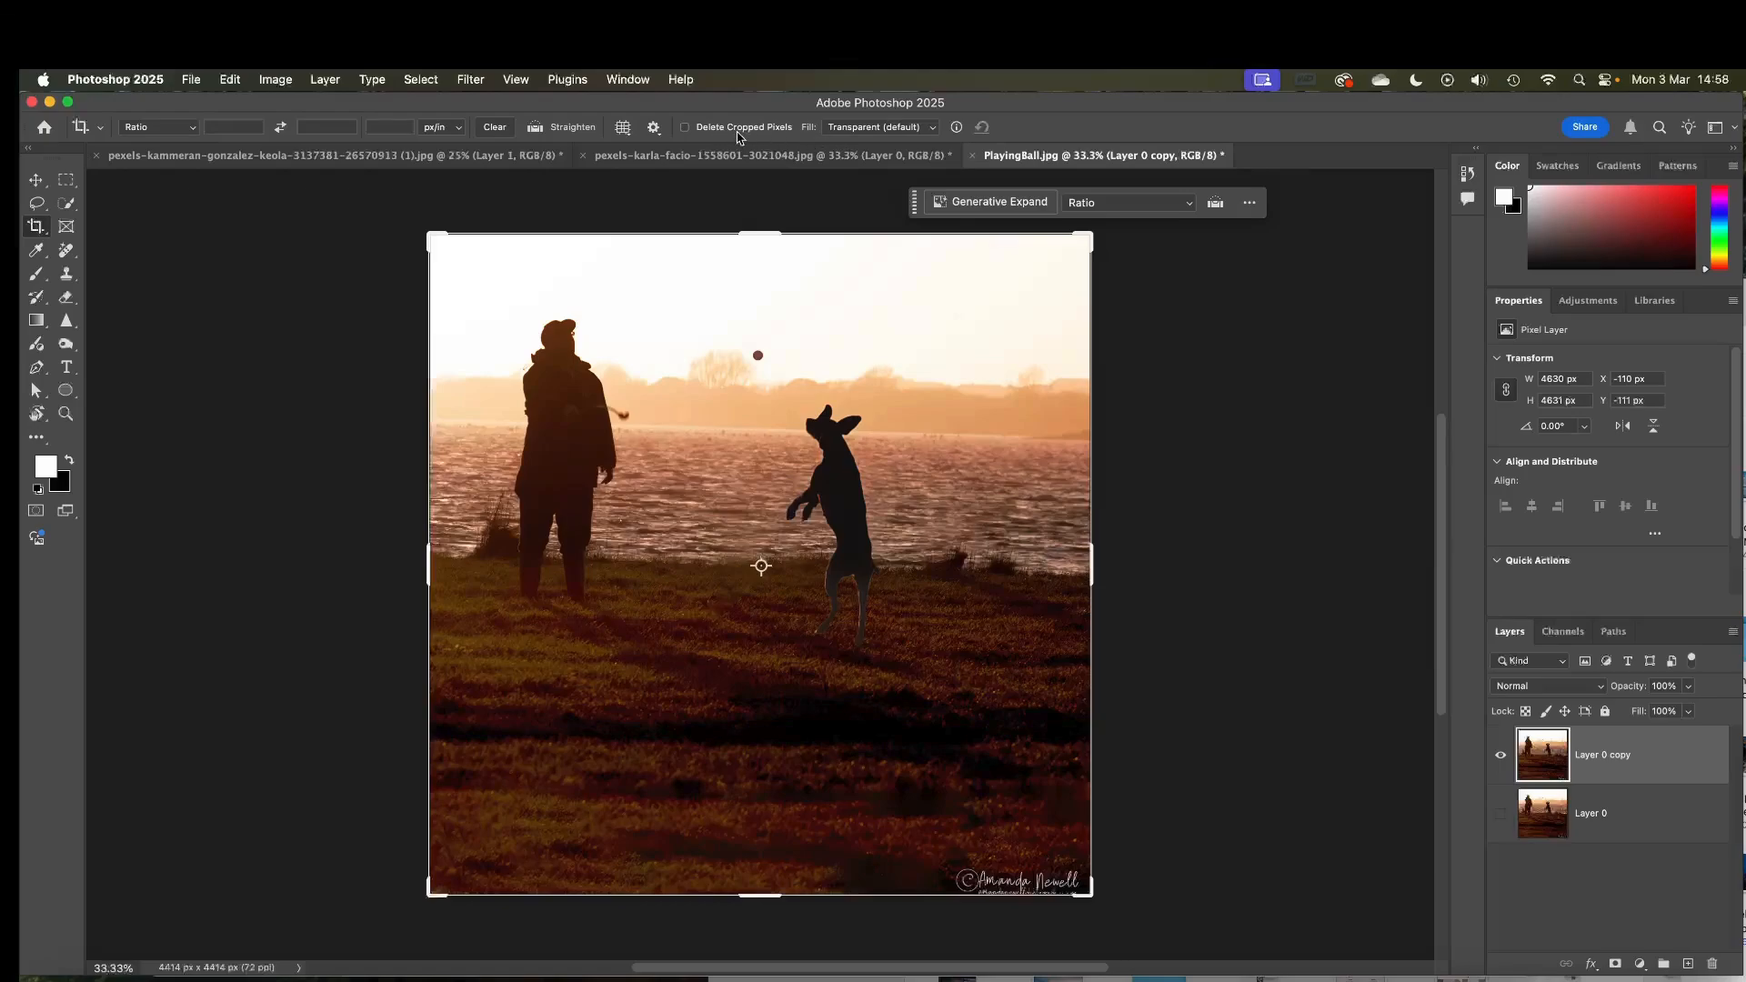
left_click(859, 132)
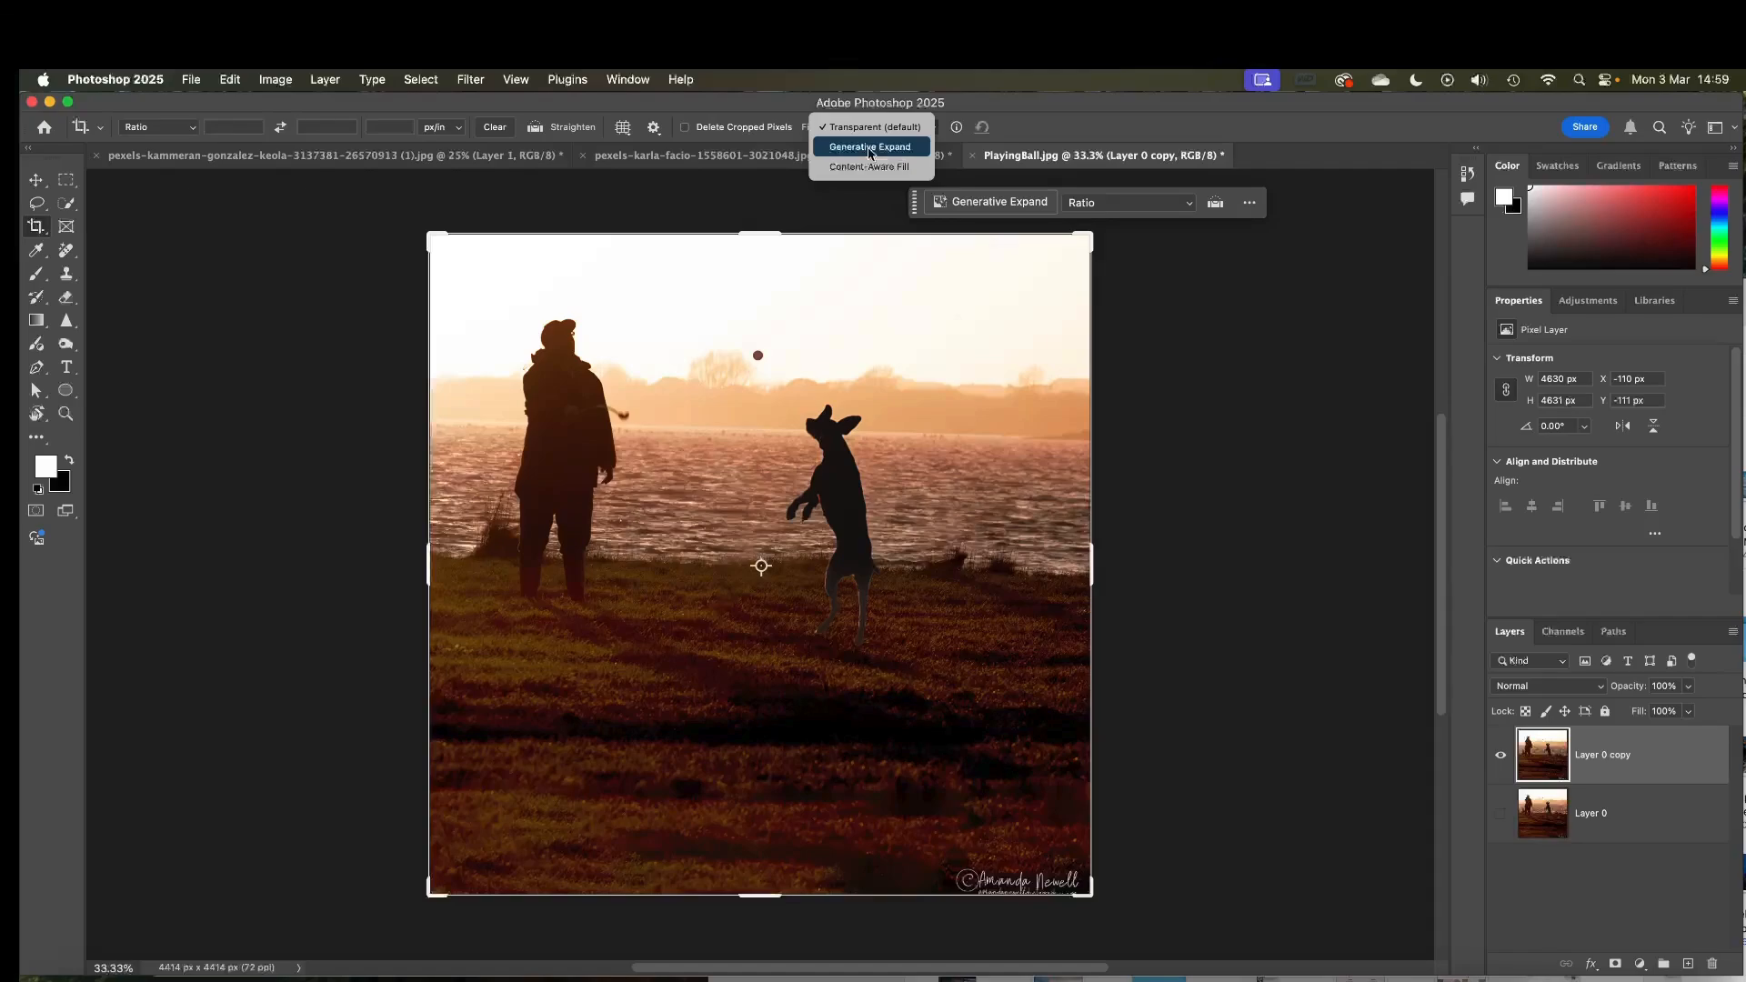
left_click(864, 130)
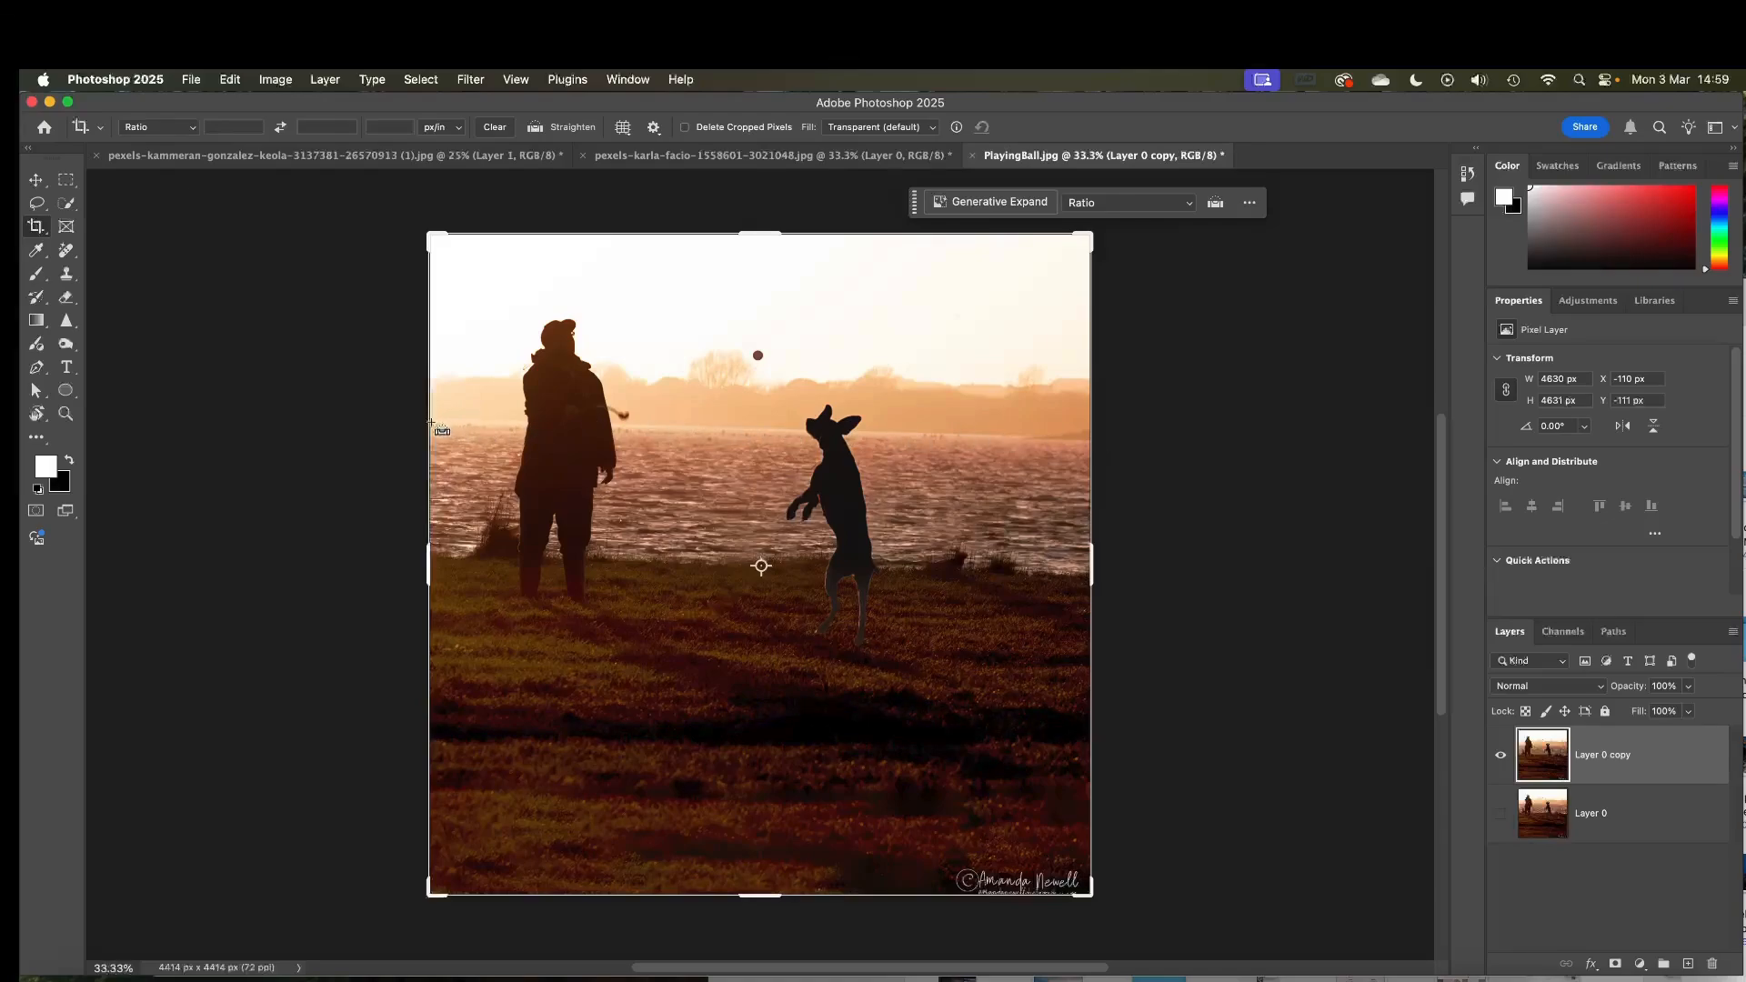
left_click_drag(431, 422, 1092, 446)
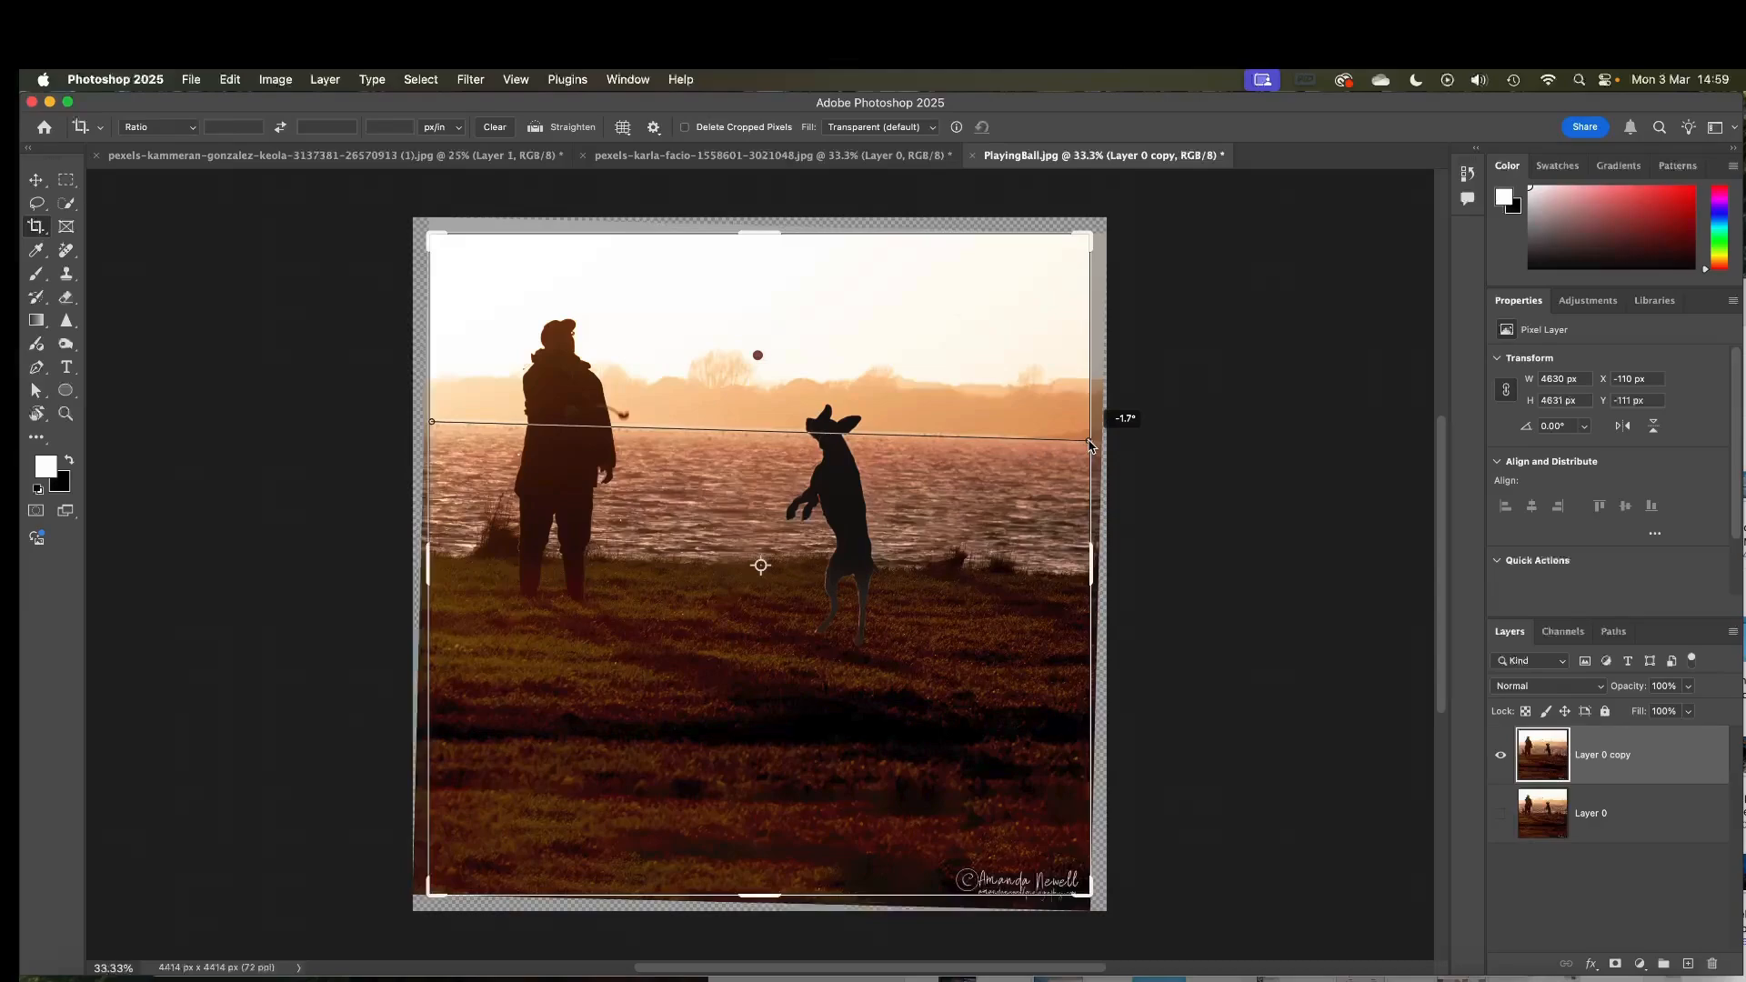
left_click_drag(1092, 445, 1089, 445)
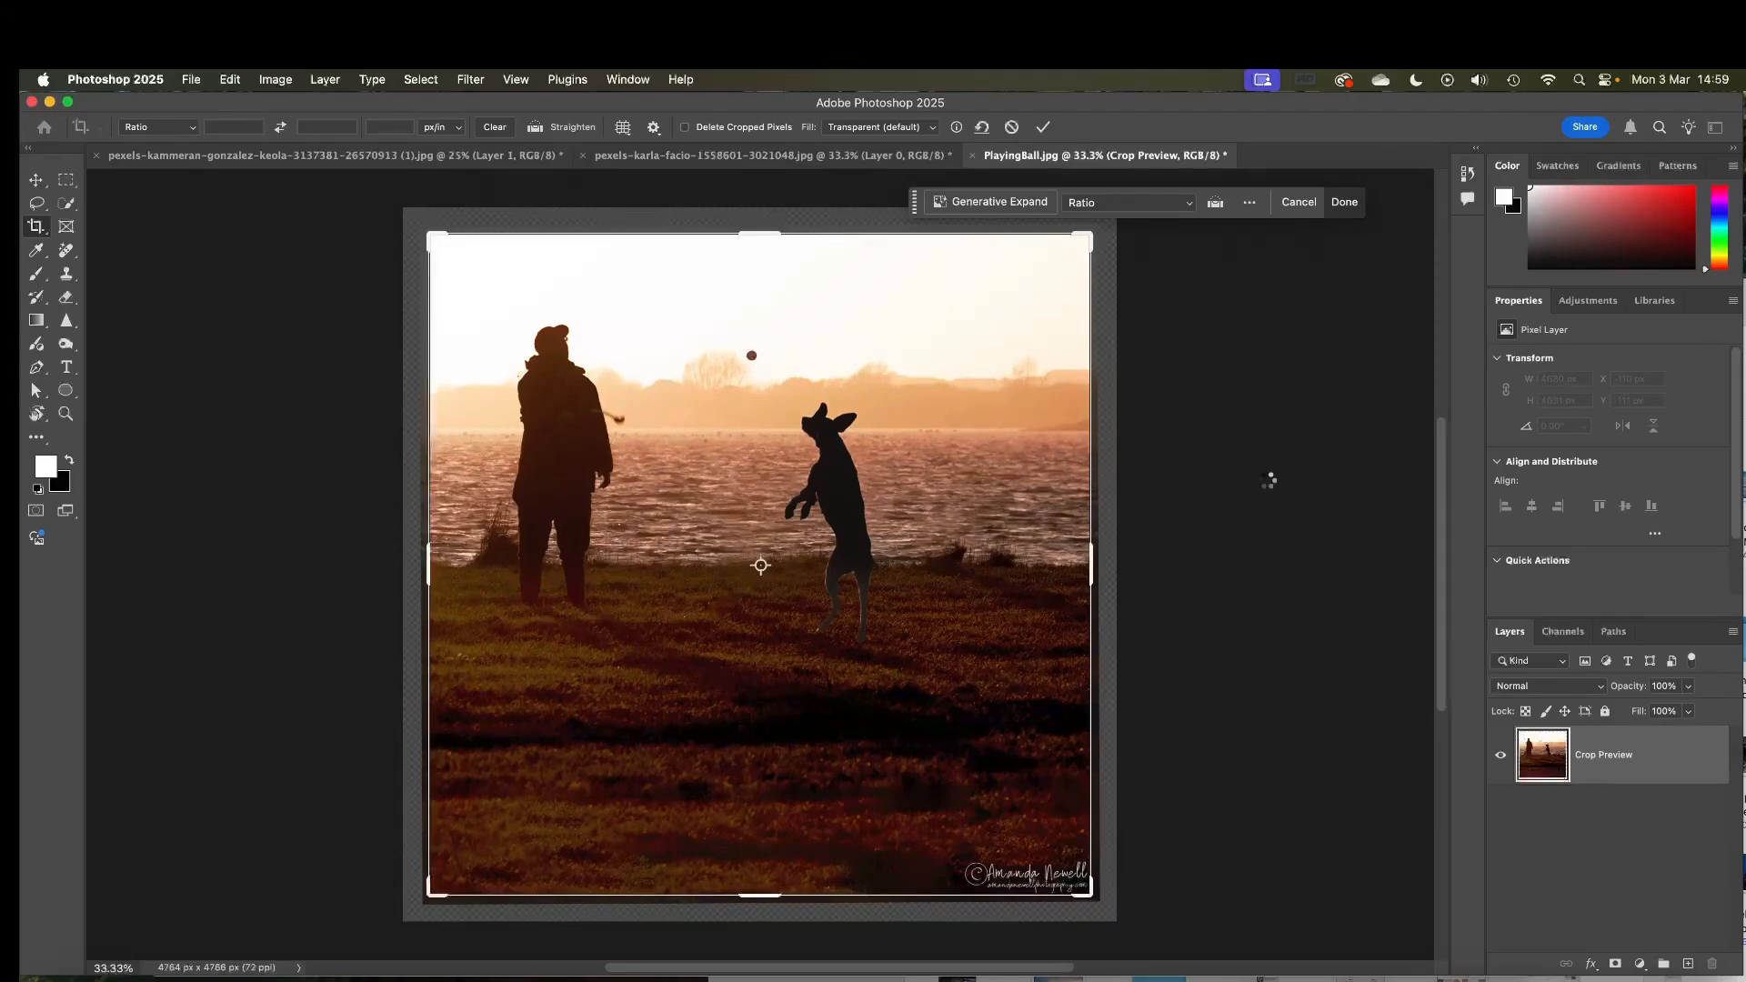
key("Return")
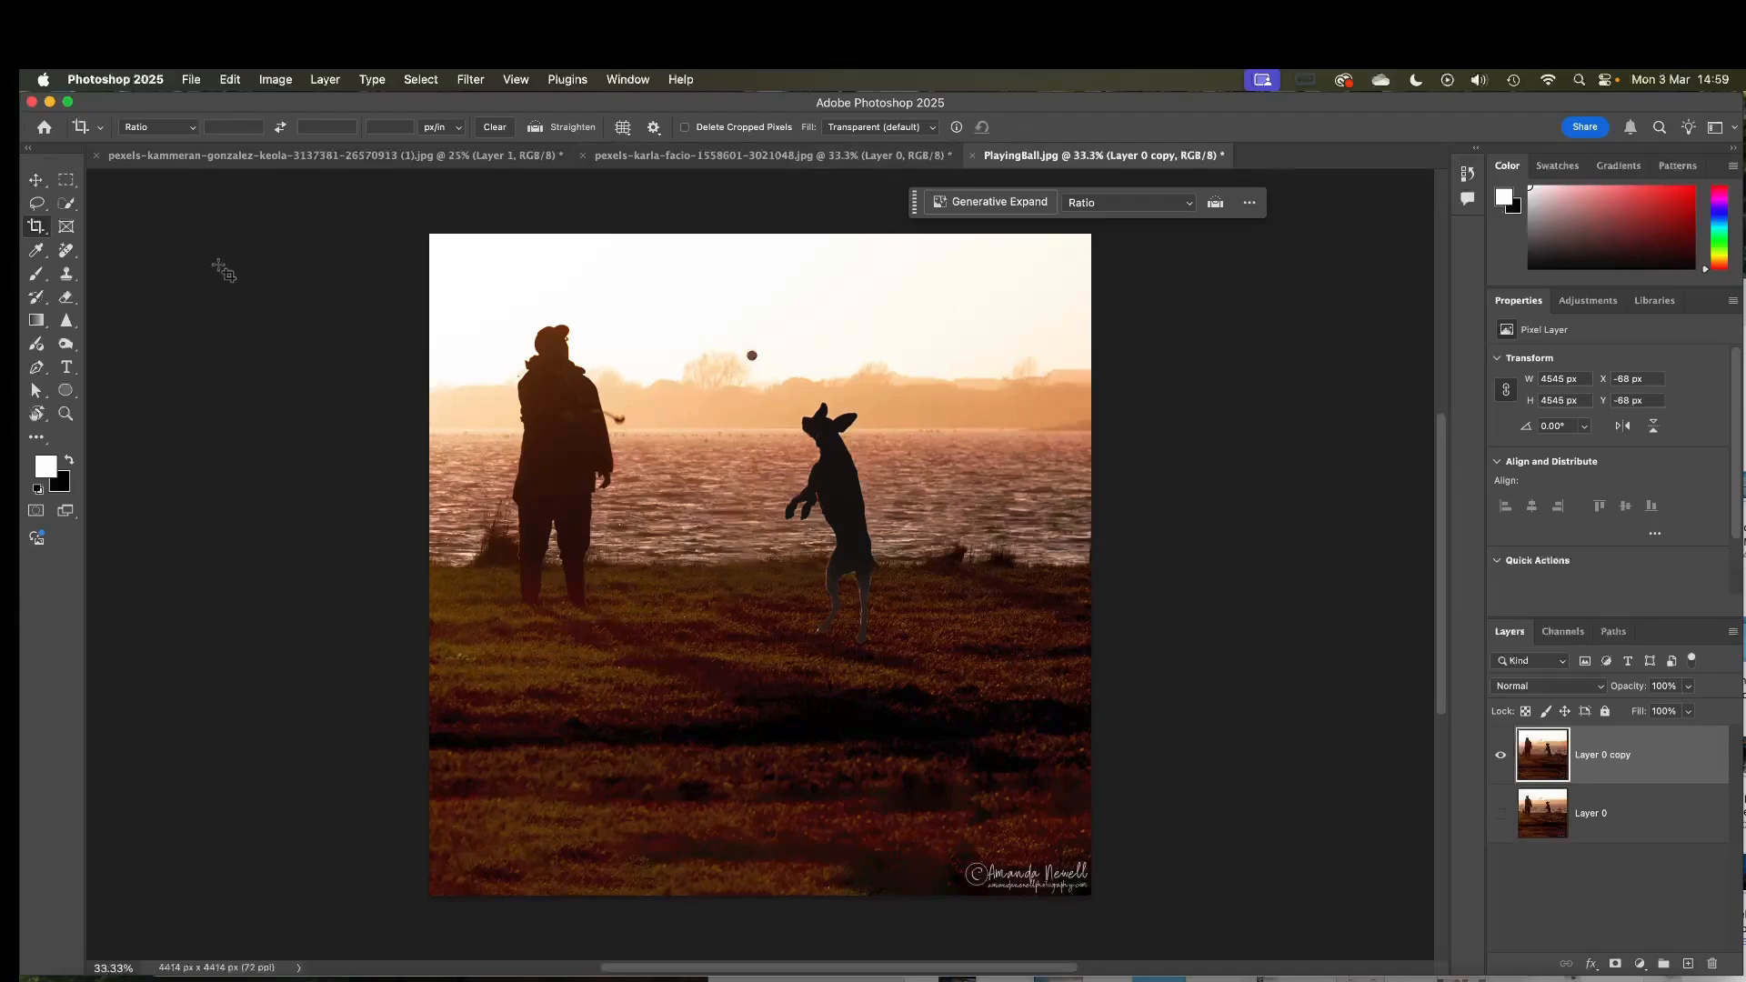
Widen the crop on the right edge to about 4548 px and apply it with Content-Aware Fill
left_click(526, 280)
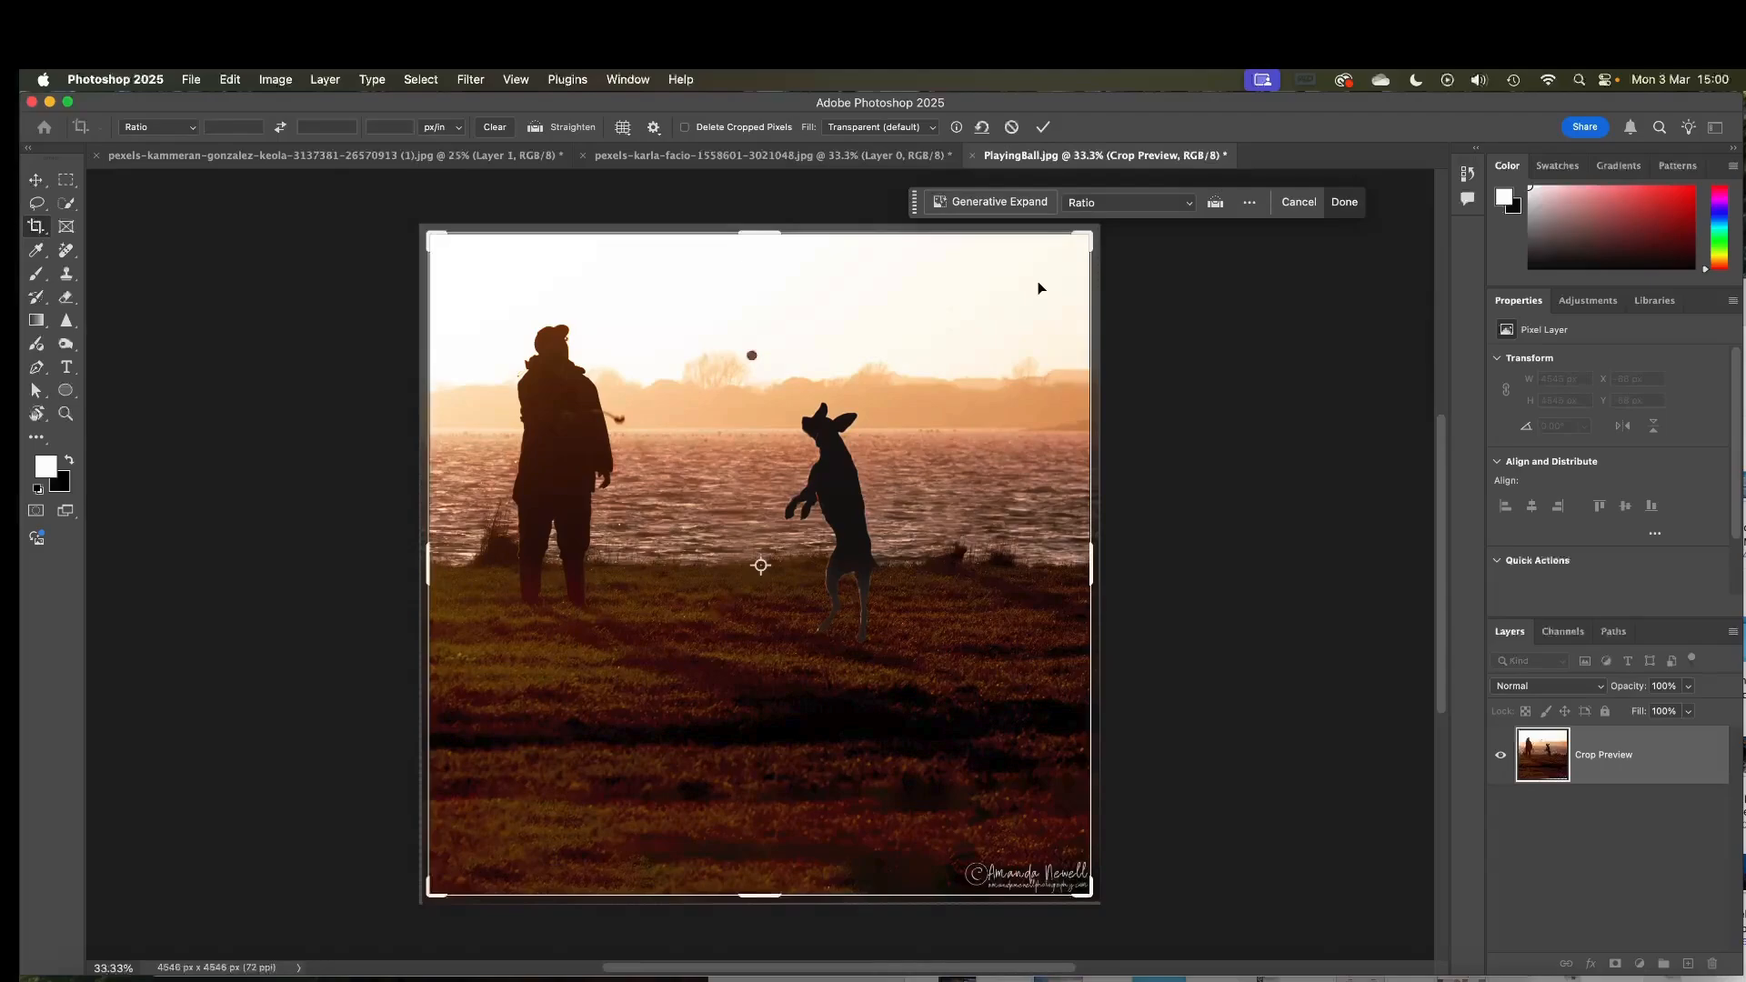
left_click_drag(1085, 235, 1086, 235)
left_click_drag(1095, 560, 1095, 561)
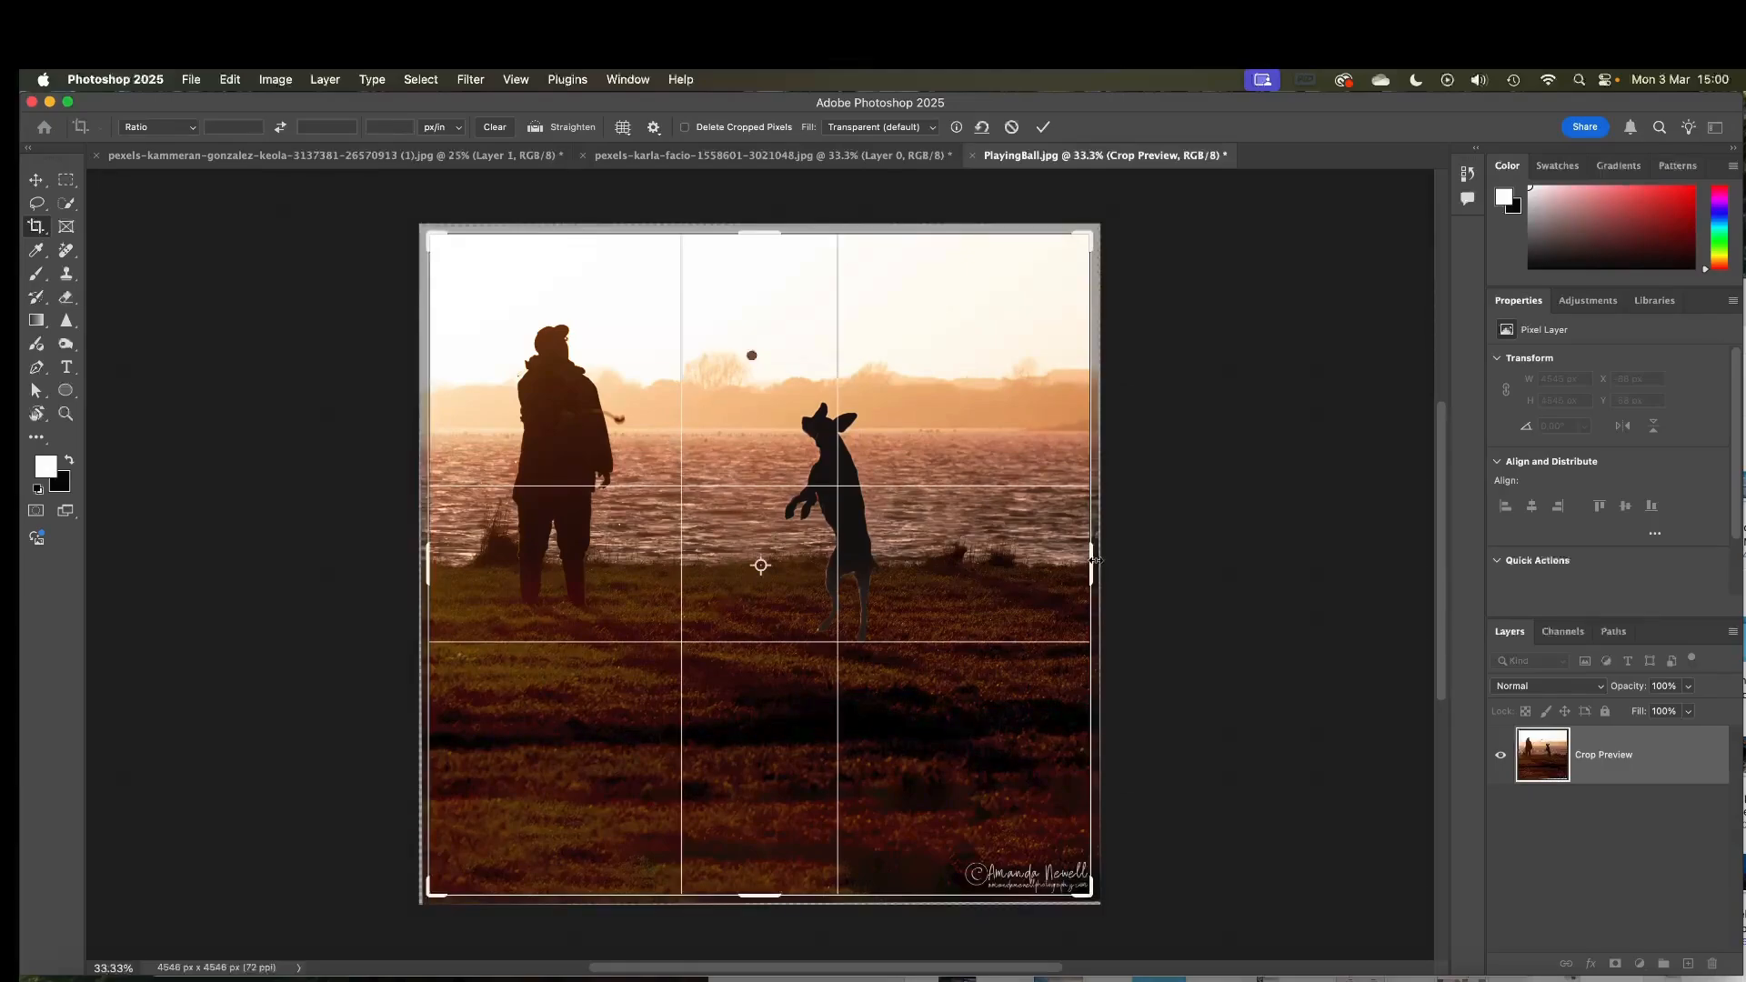
left_click_drag(1096, 560, 1095, 560)
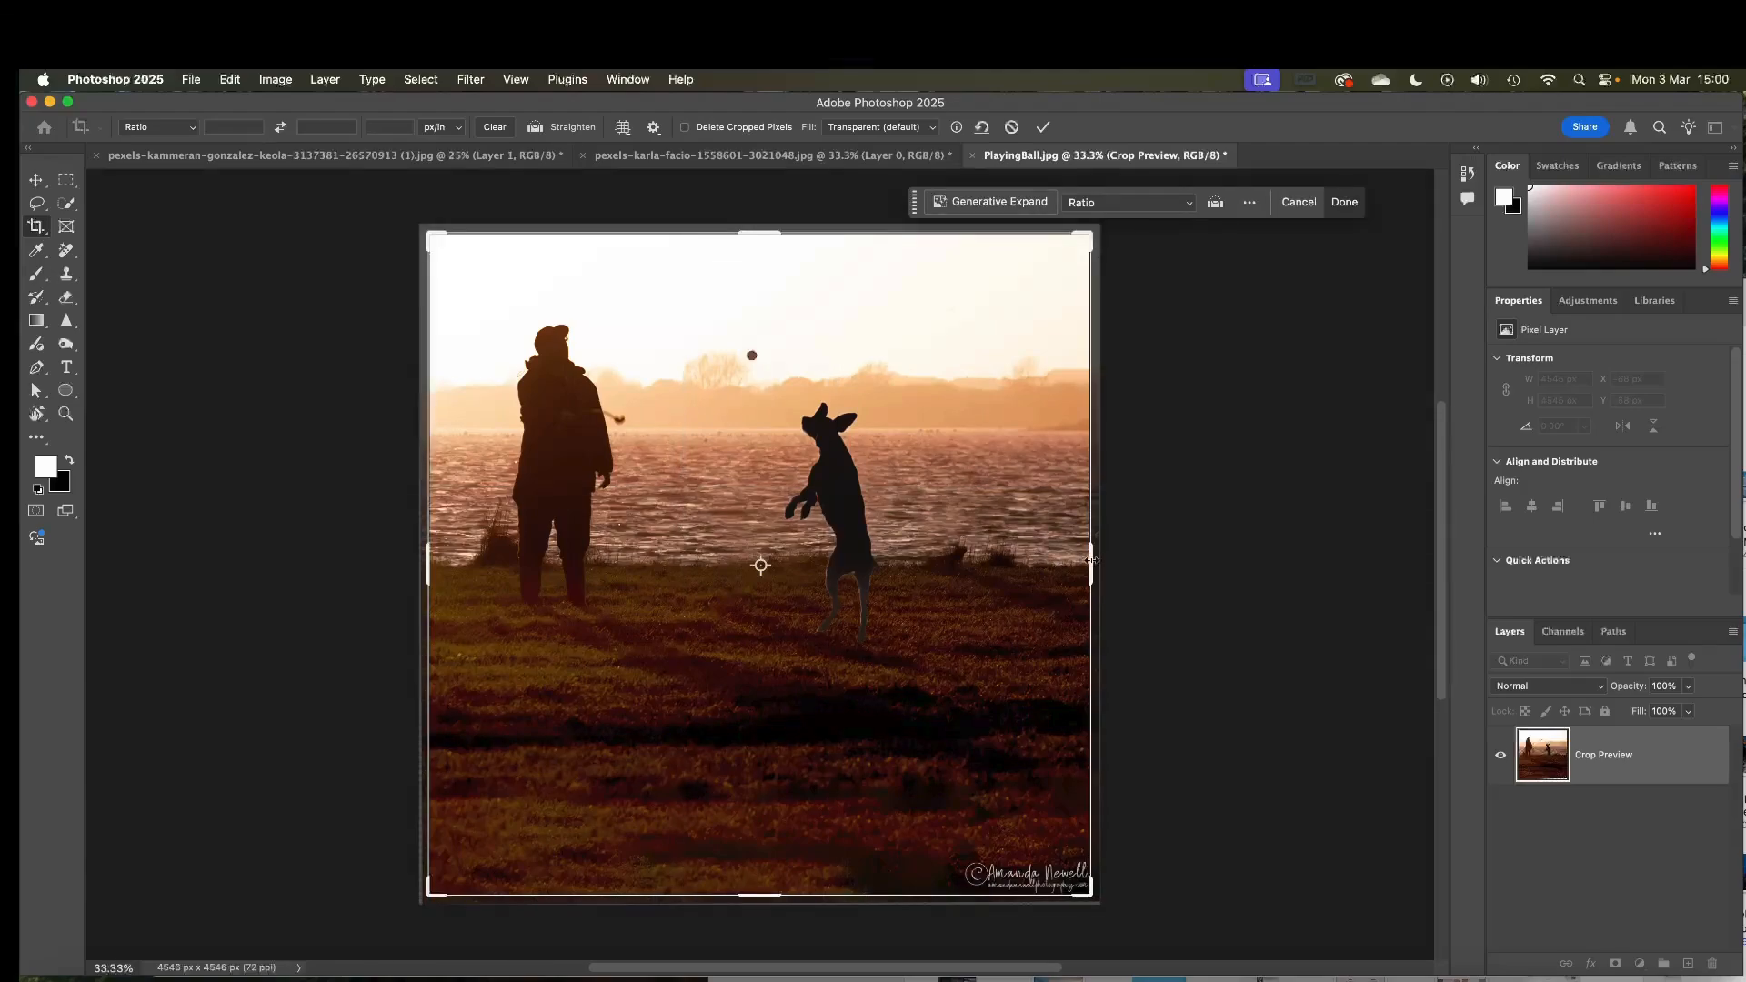
left_click_drag(1092, 560, 1101, 560)
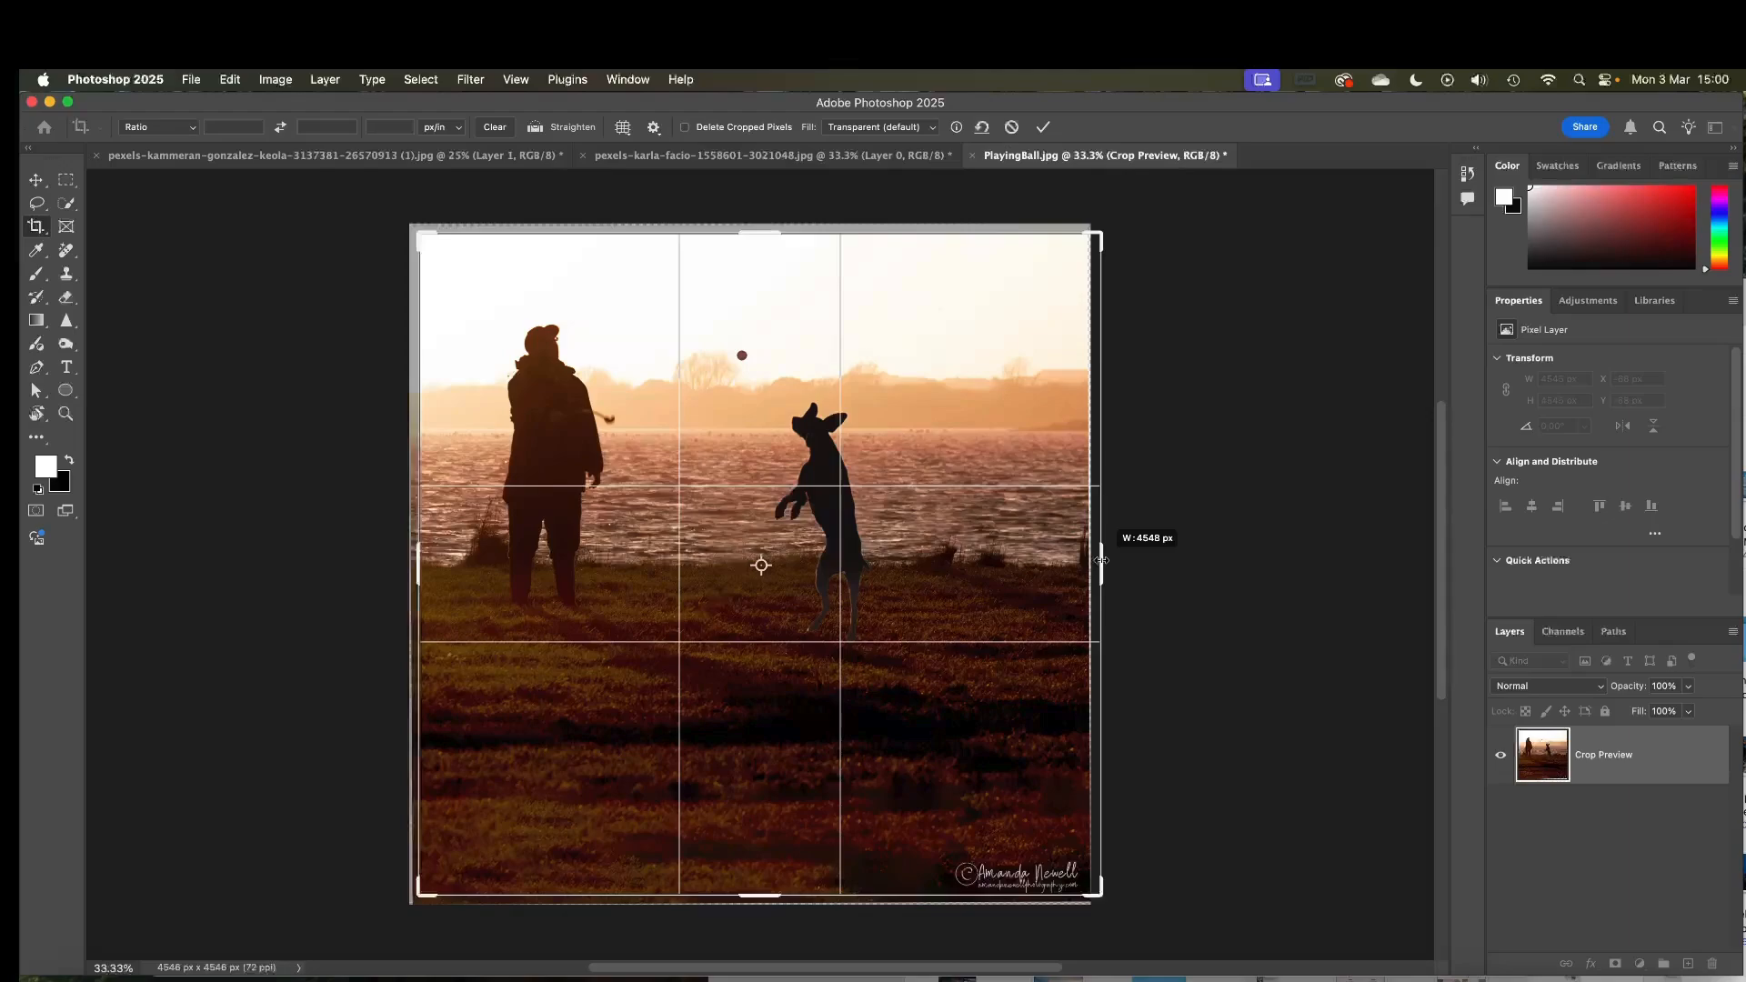
left_click_drag(1102, 560, 1100, 560)
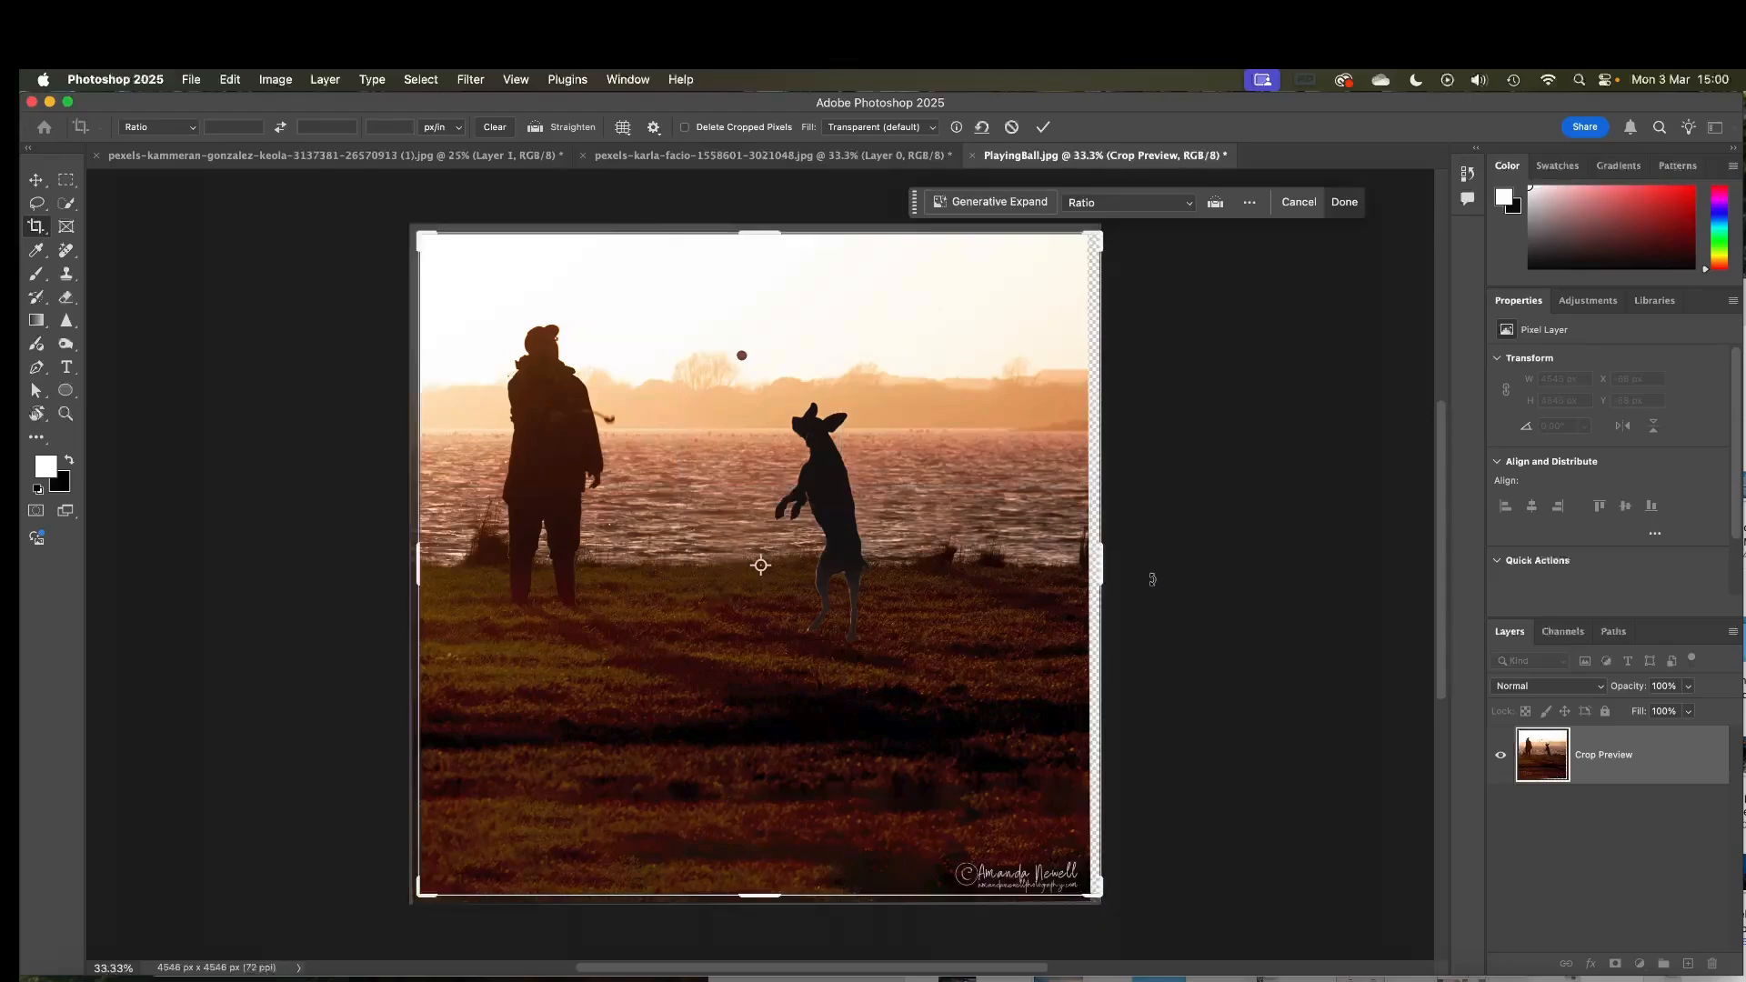
left_click(873, 129)
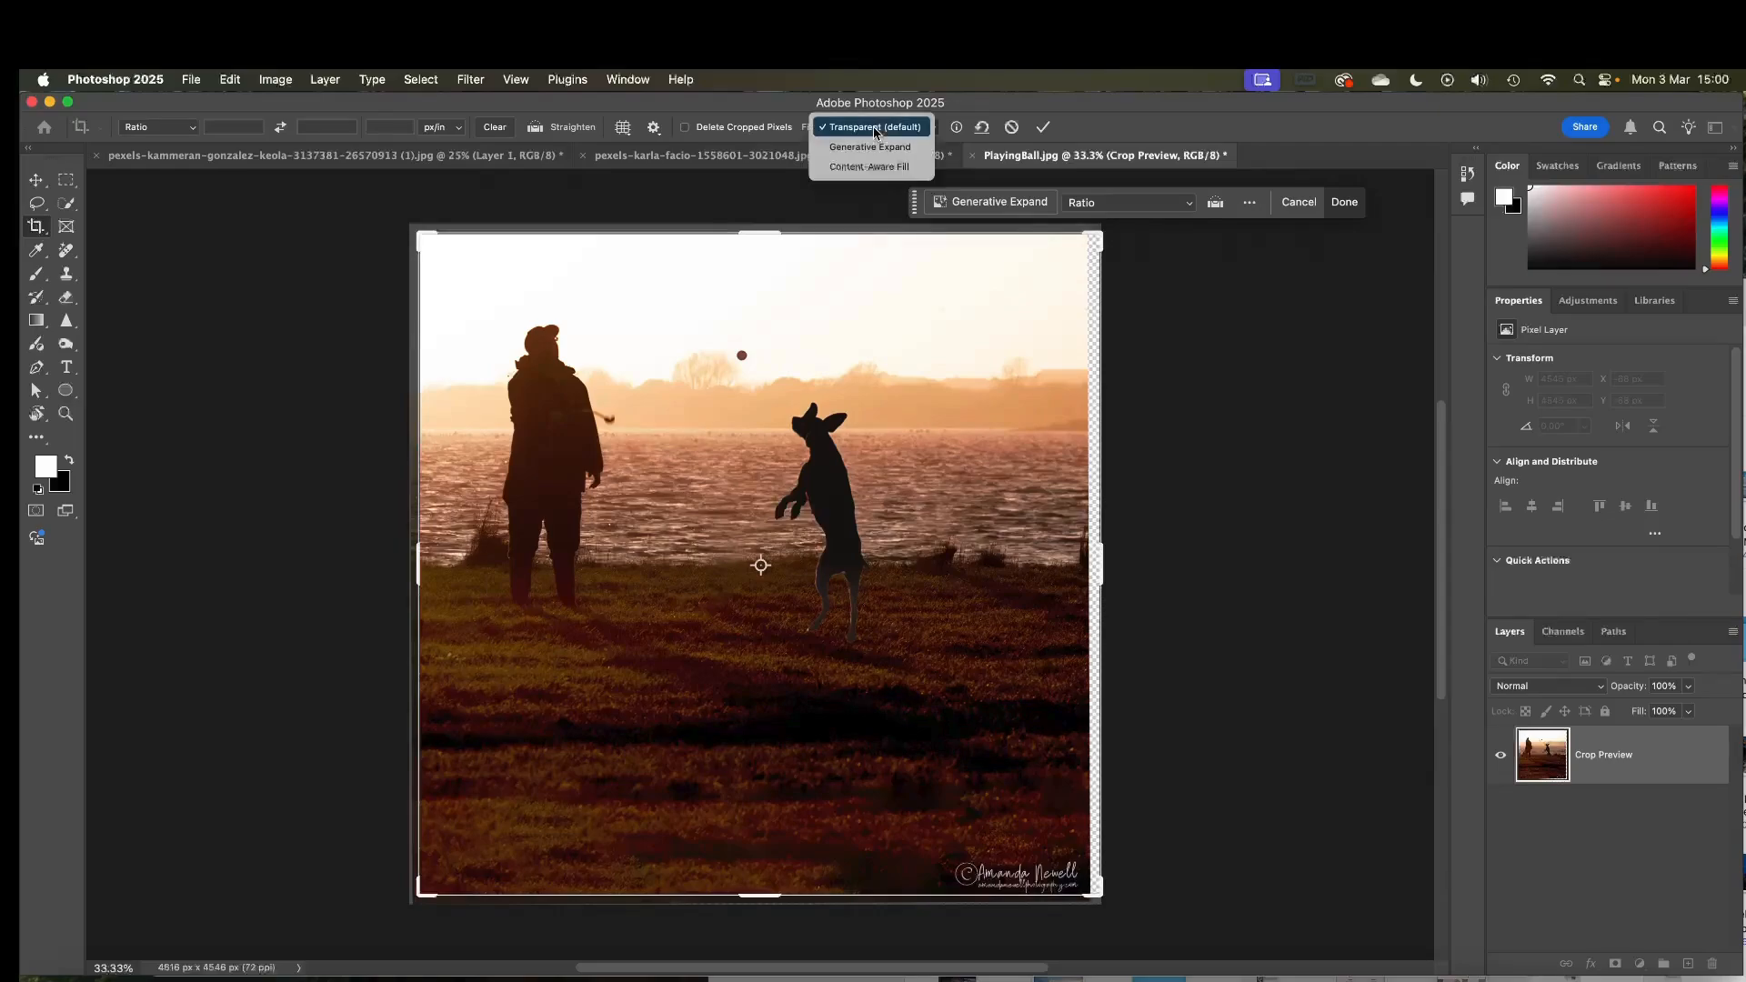
left_click(879, 169)
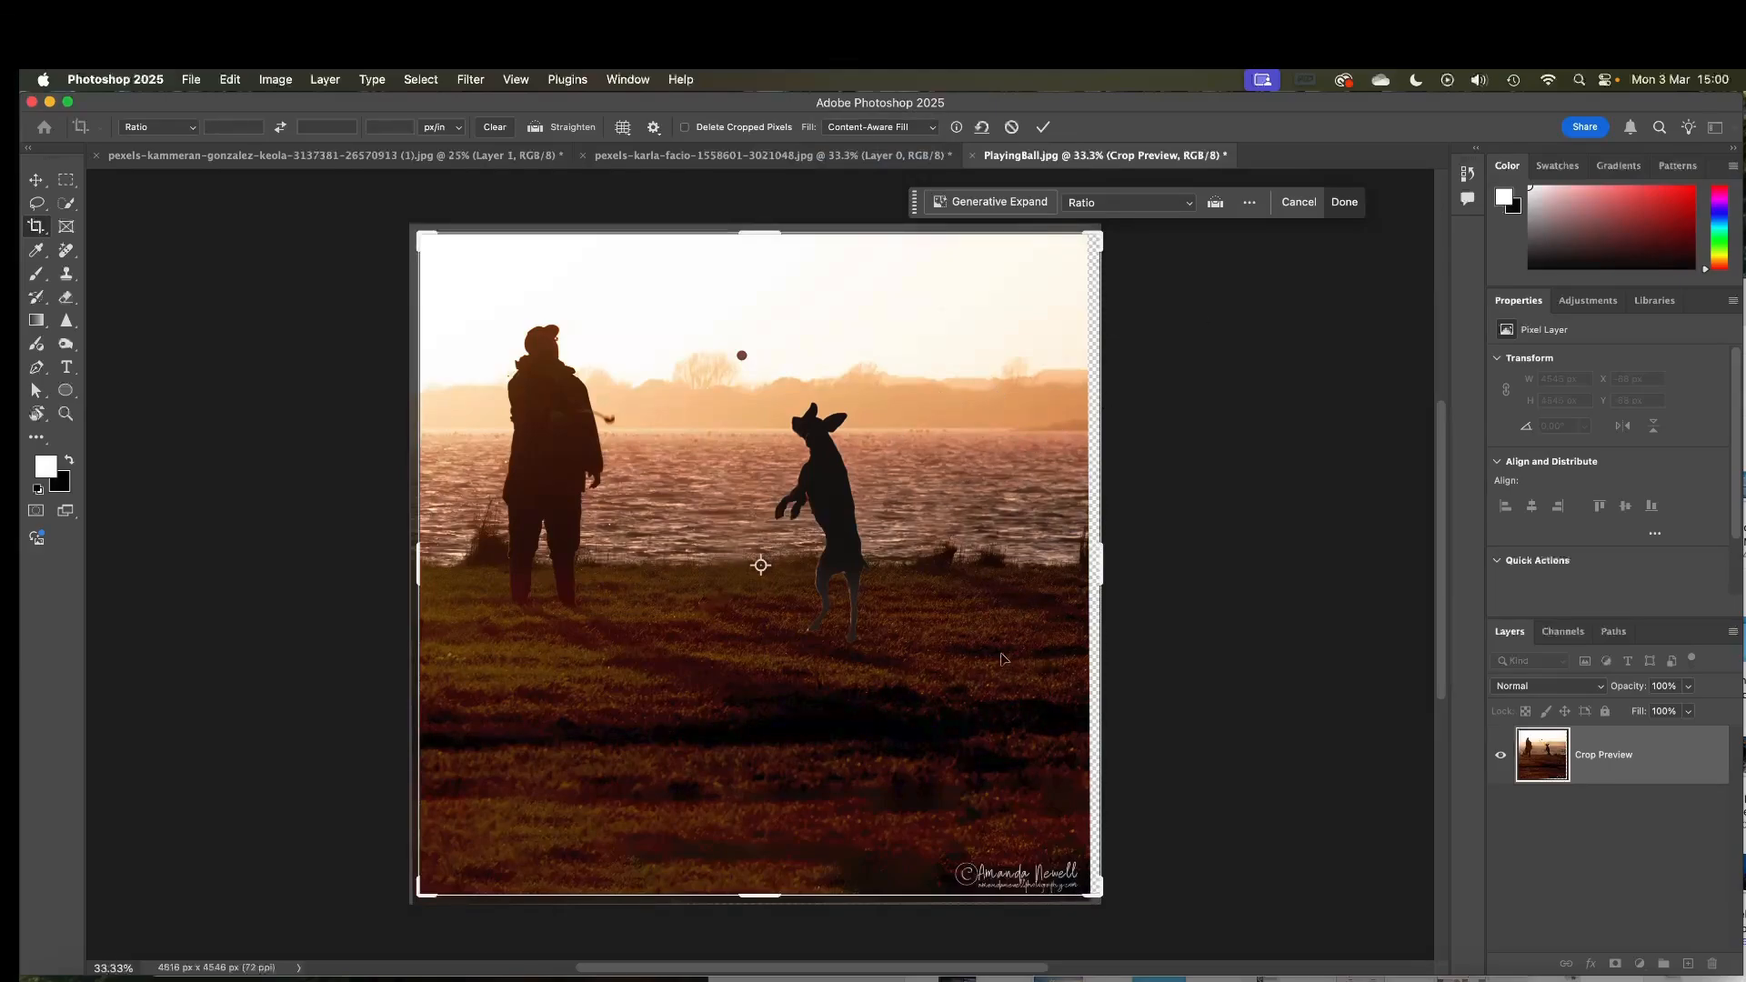
left_click(1043, 126)
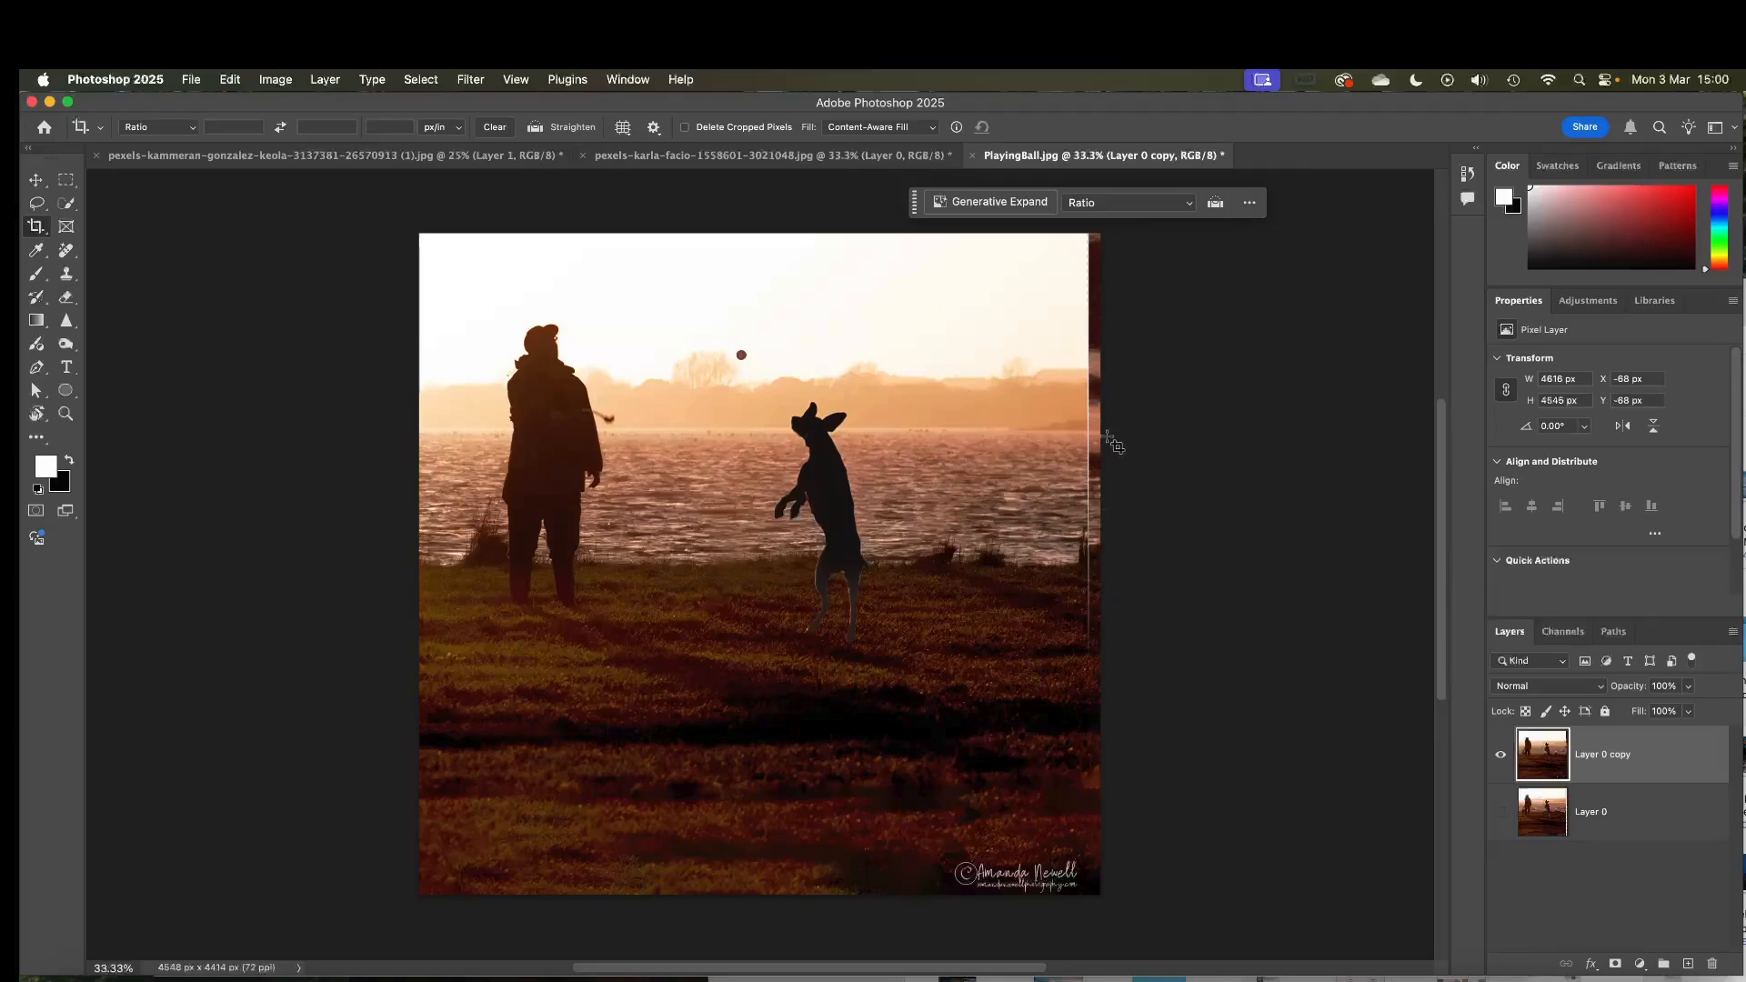
key("Return")
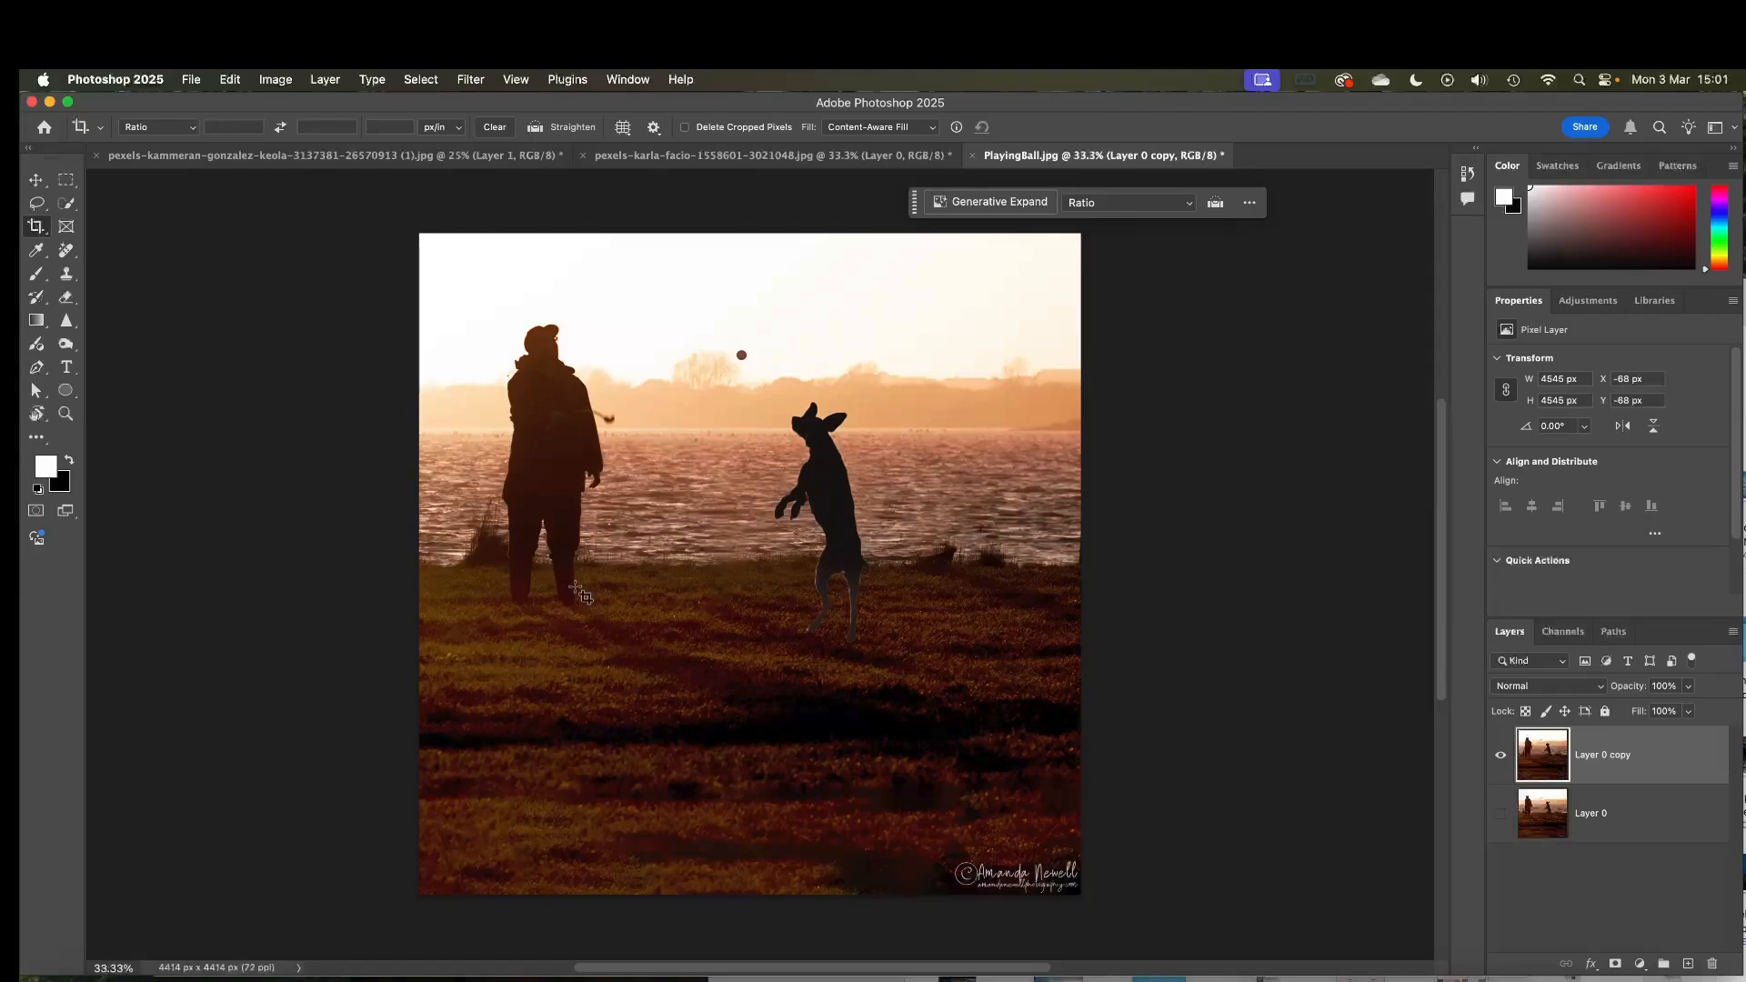
Extend the crop's top edge slightly upward and apply the crop
left_click(487, 492)
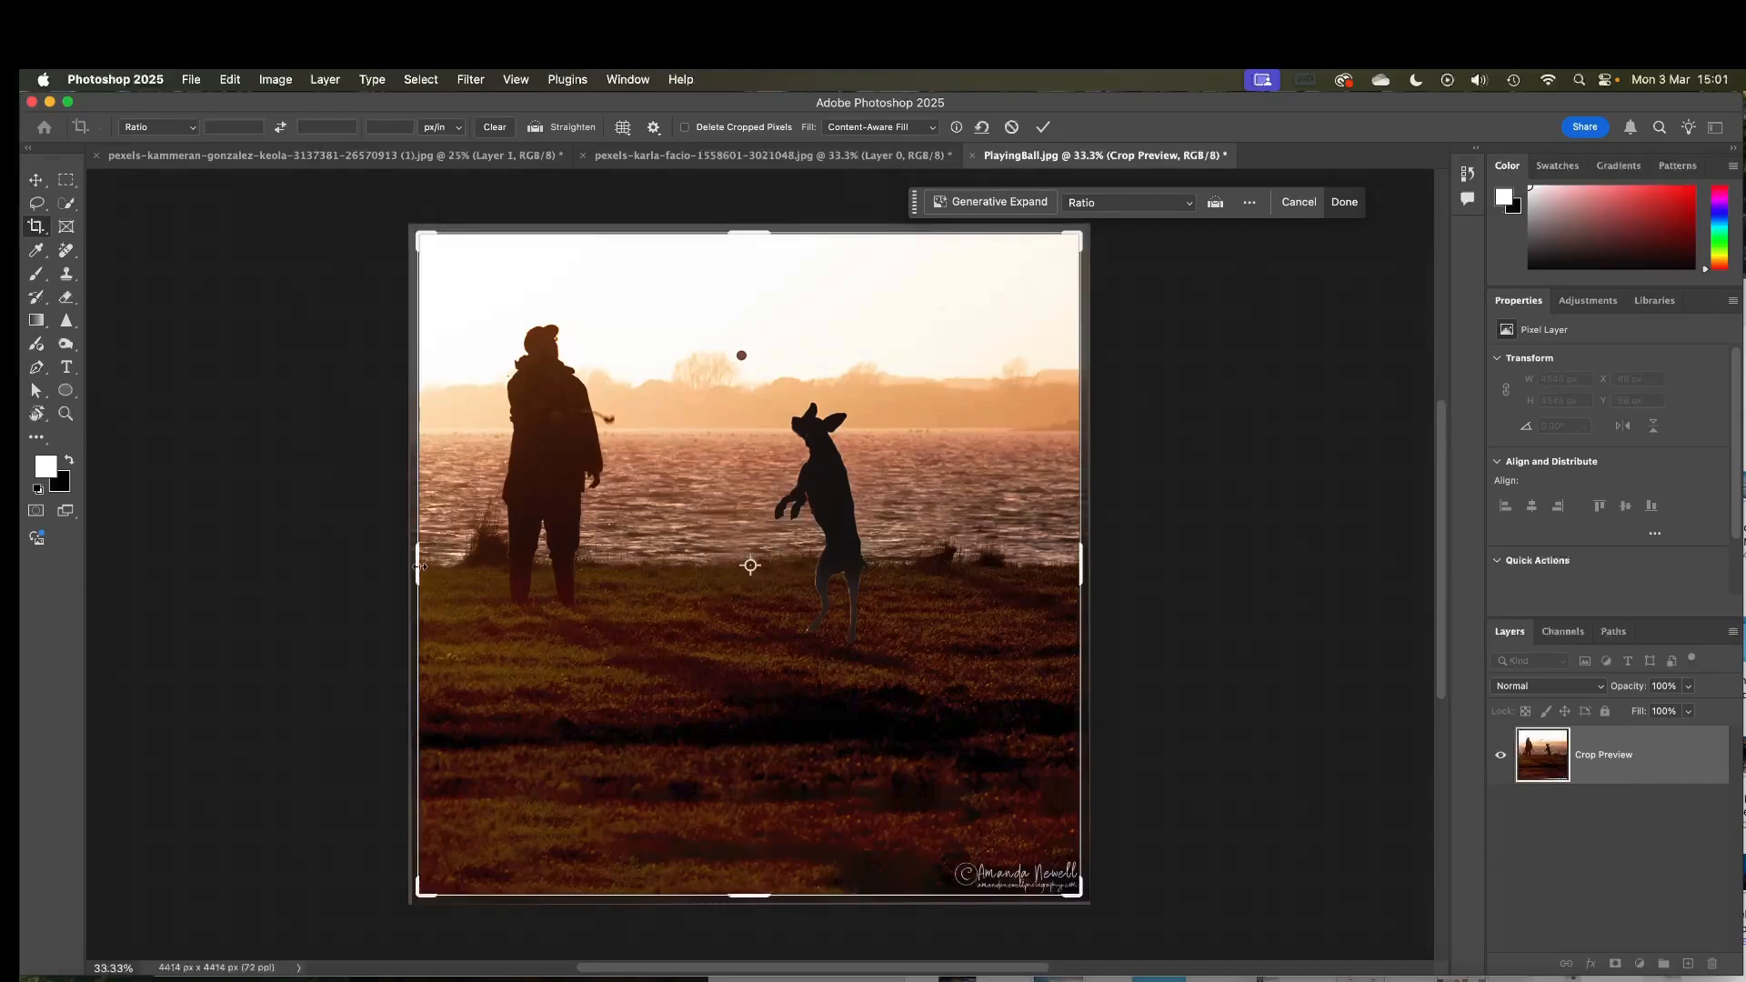
left_click_drag(419, 566, 420, 567)
left_click_drag(755, 234, 756, 225)
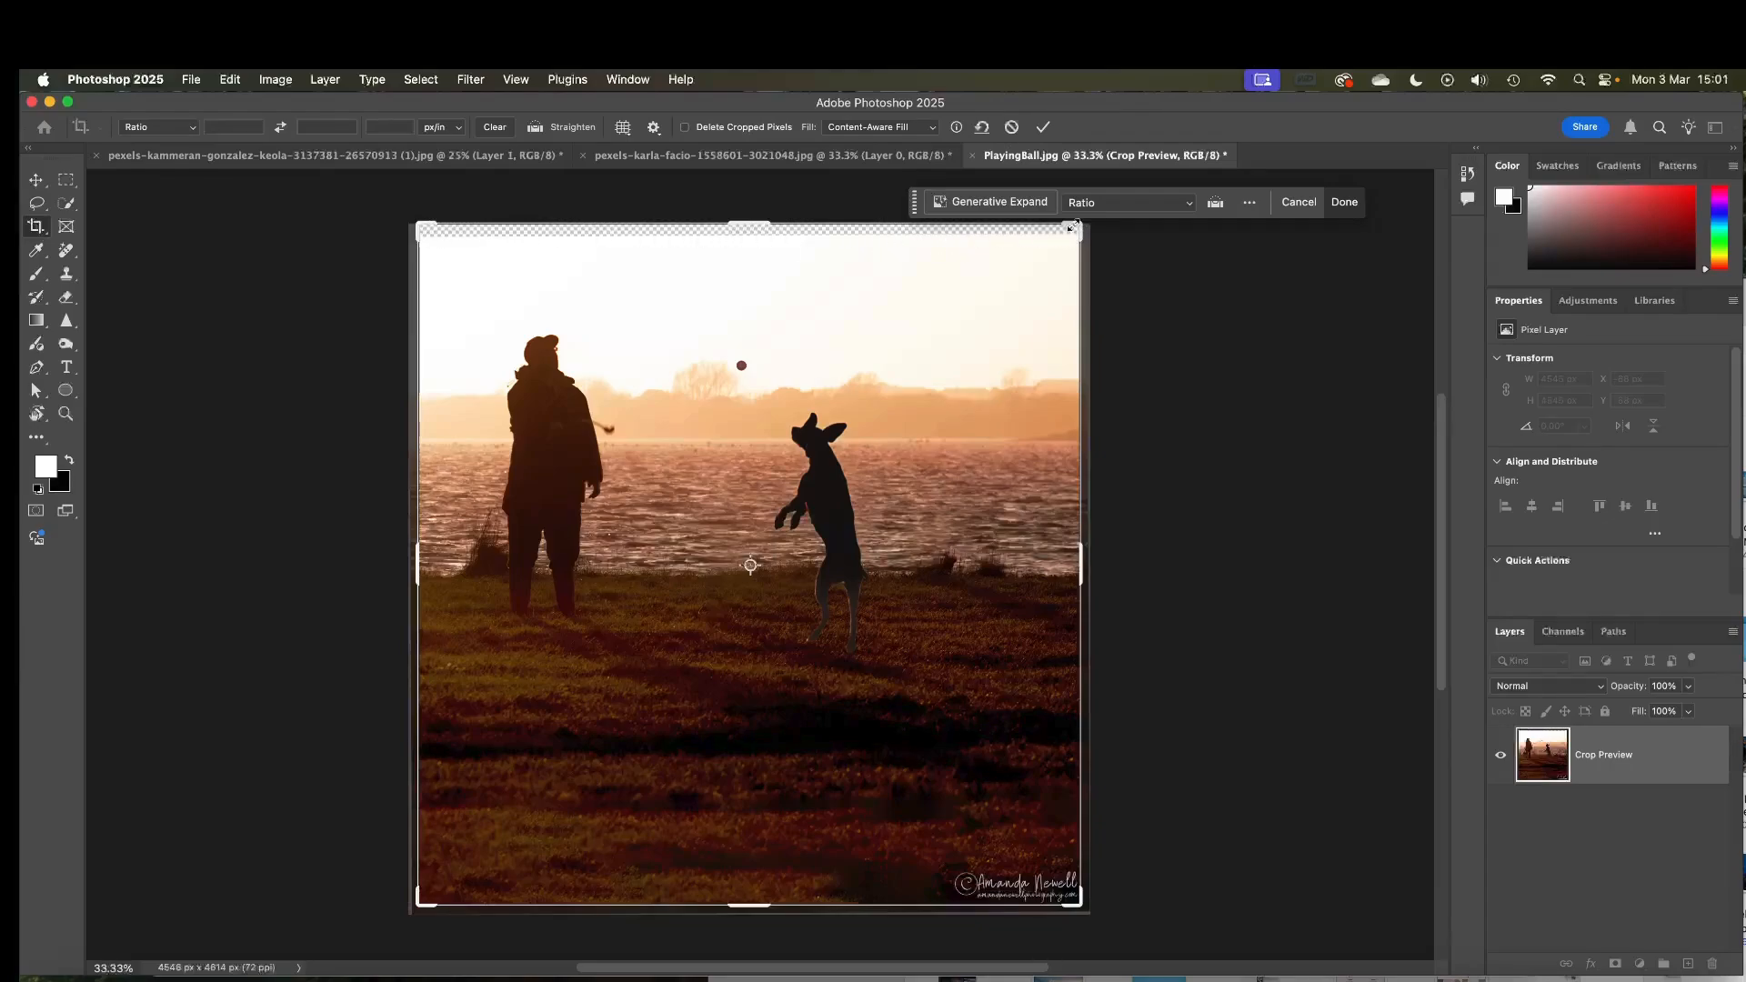
left_click(1043, 126)
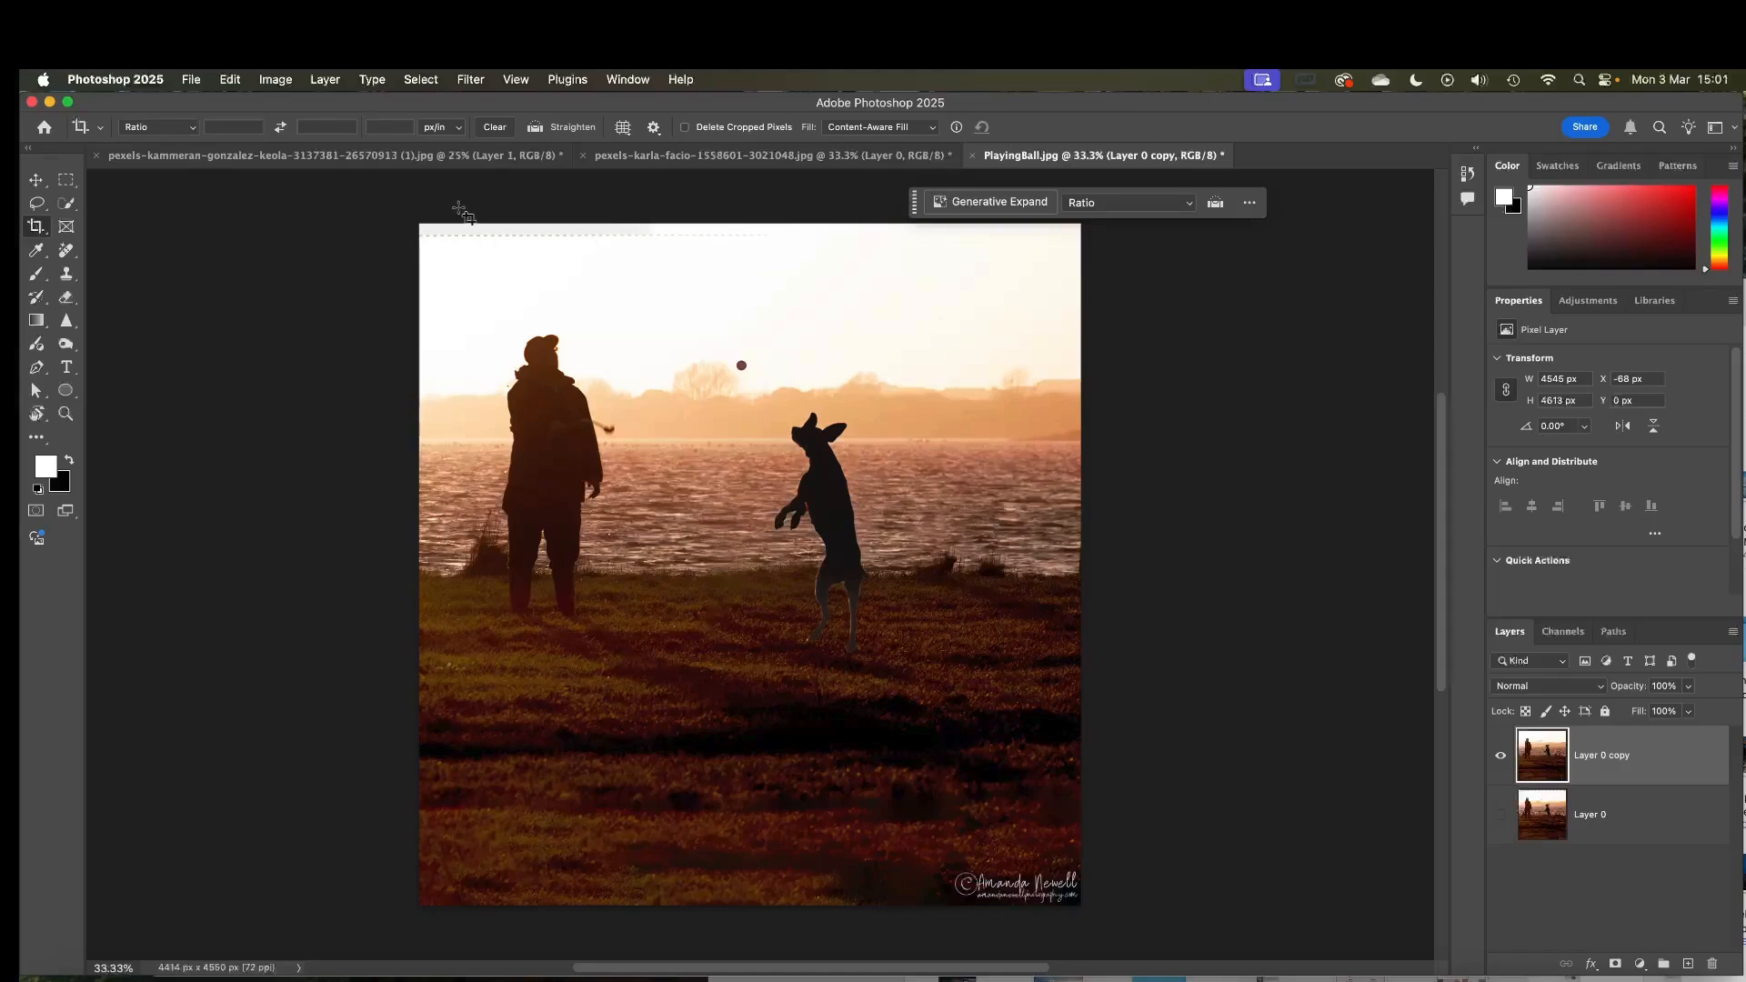
Lasso the empty strip along the top edge, fill it with Content-Aware fill, and deselect
left_click(38, 205)
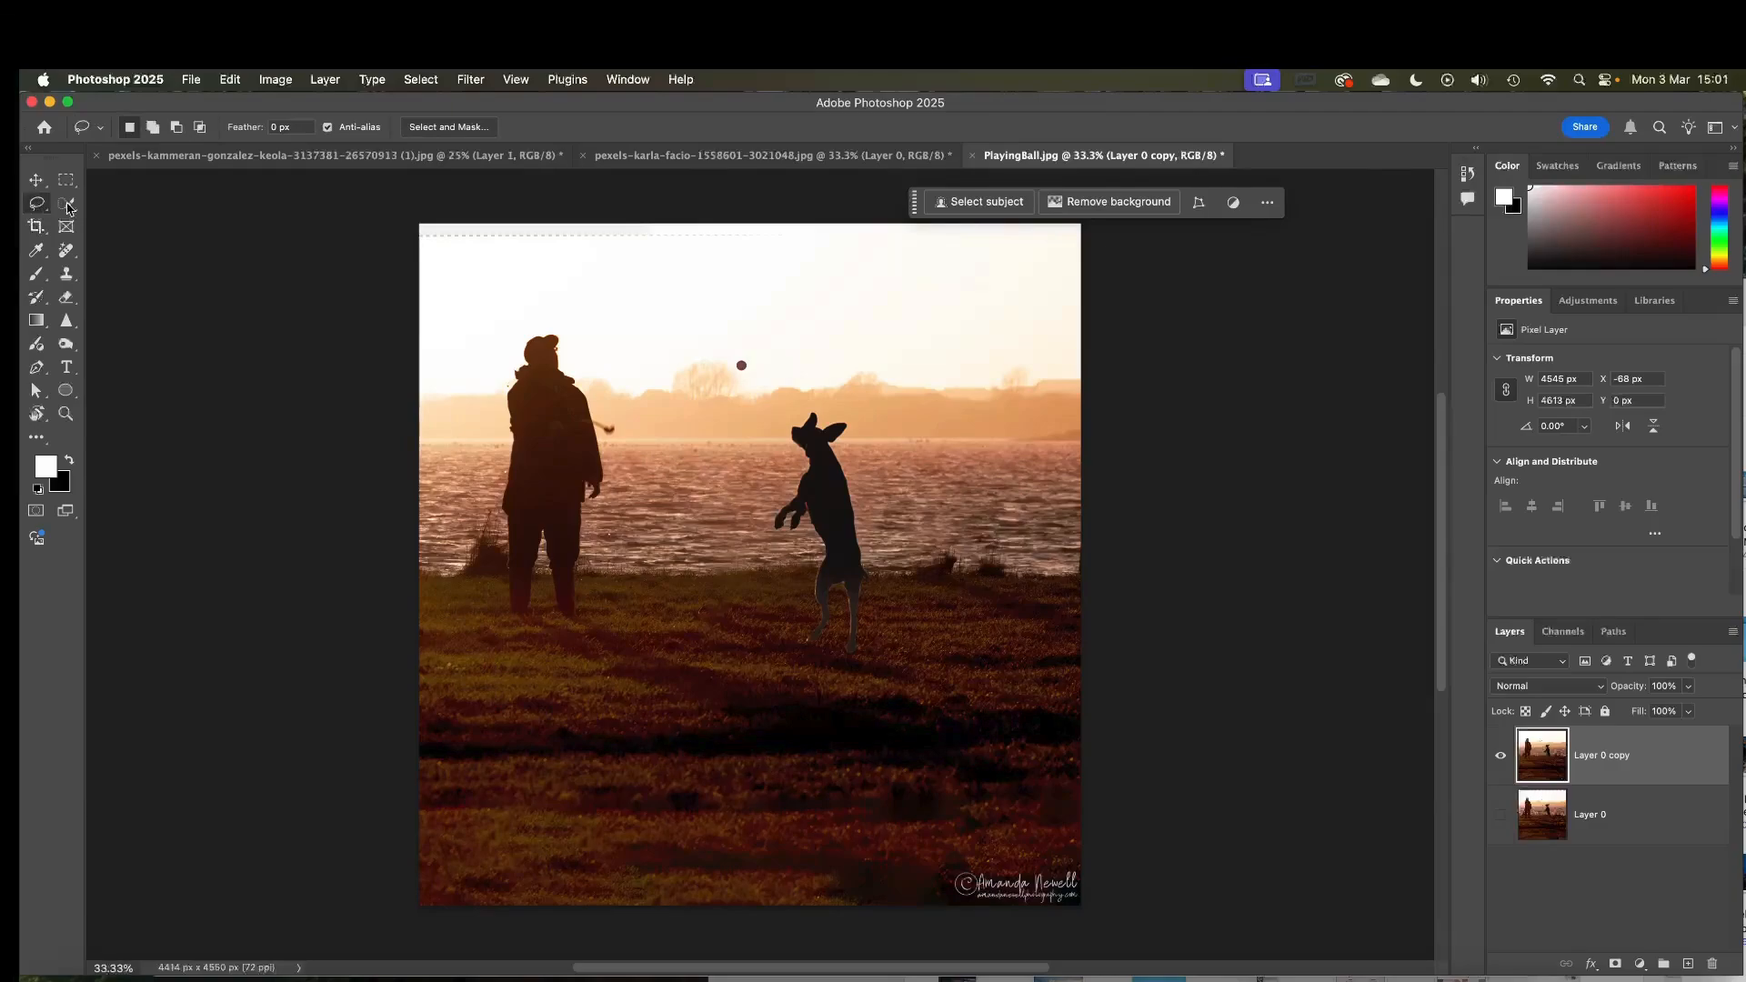
mouse_move(412, 219)
left_mouse_down()
mouse_move(835, 227)
mouse_move(729, 253)
mouse_move(374, 231)
mouse_move(449, 209)
left_mouse_up()
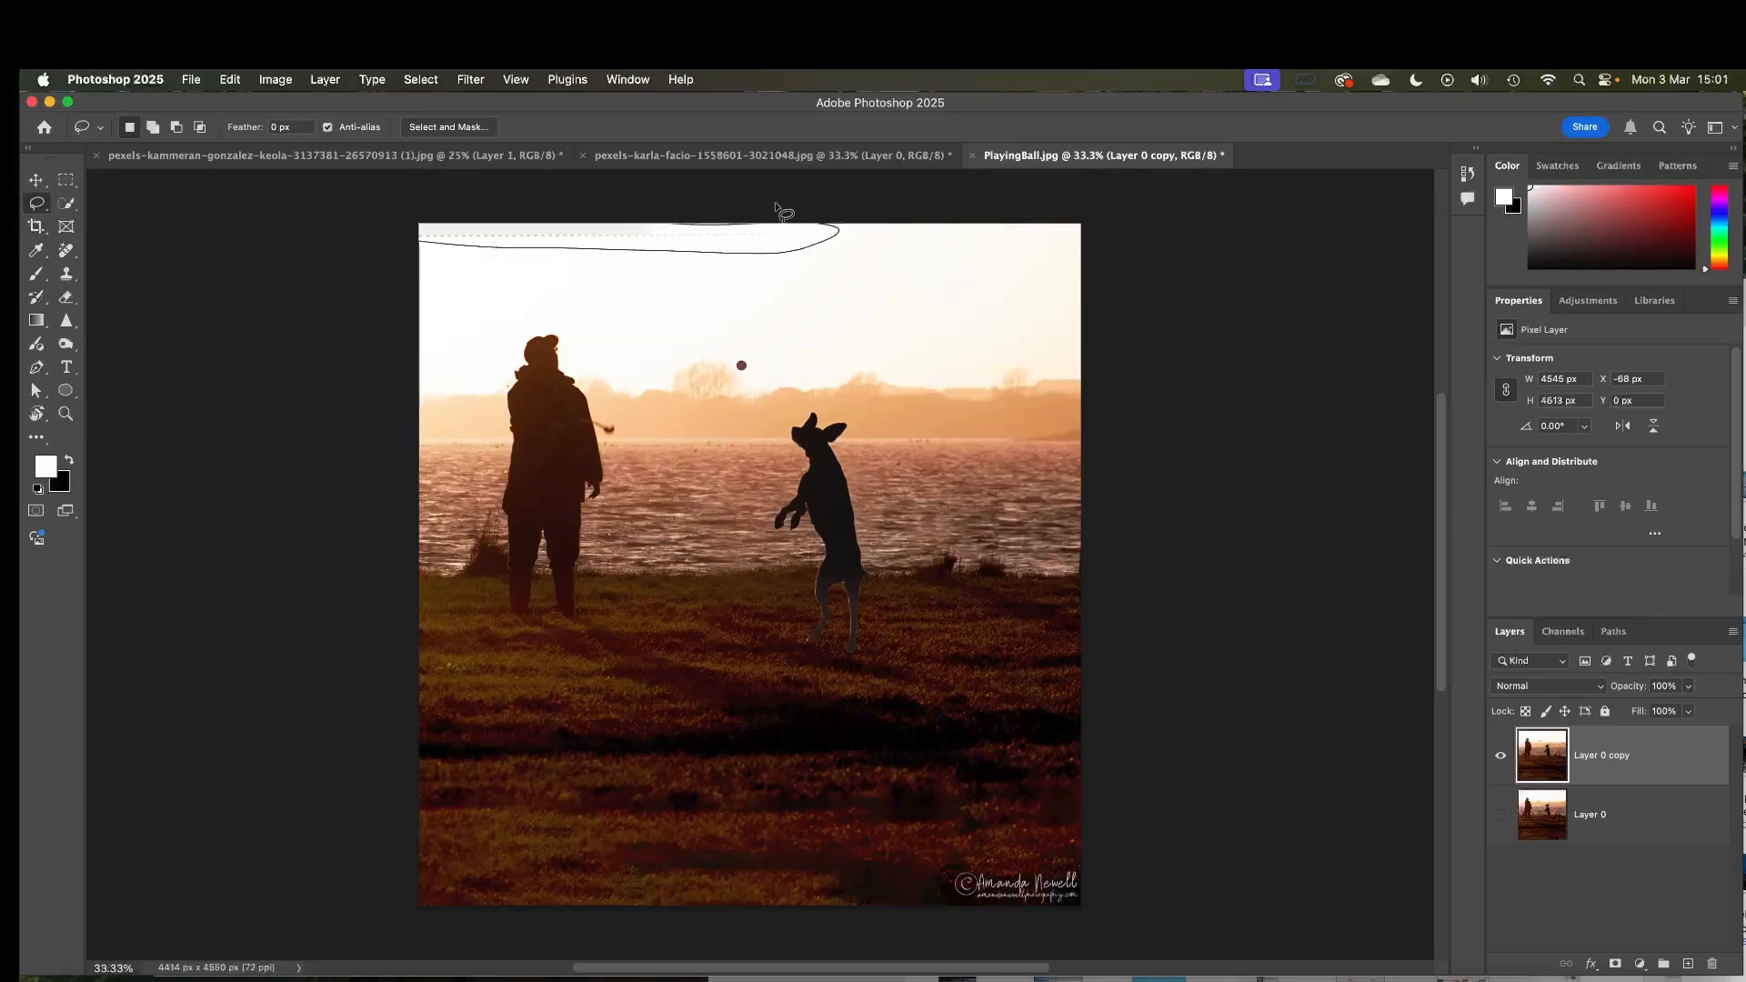
left_click_drag(814, 227, 823, 233)
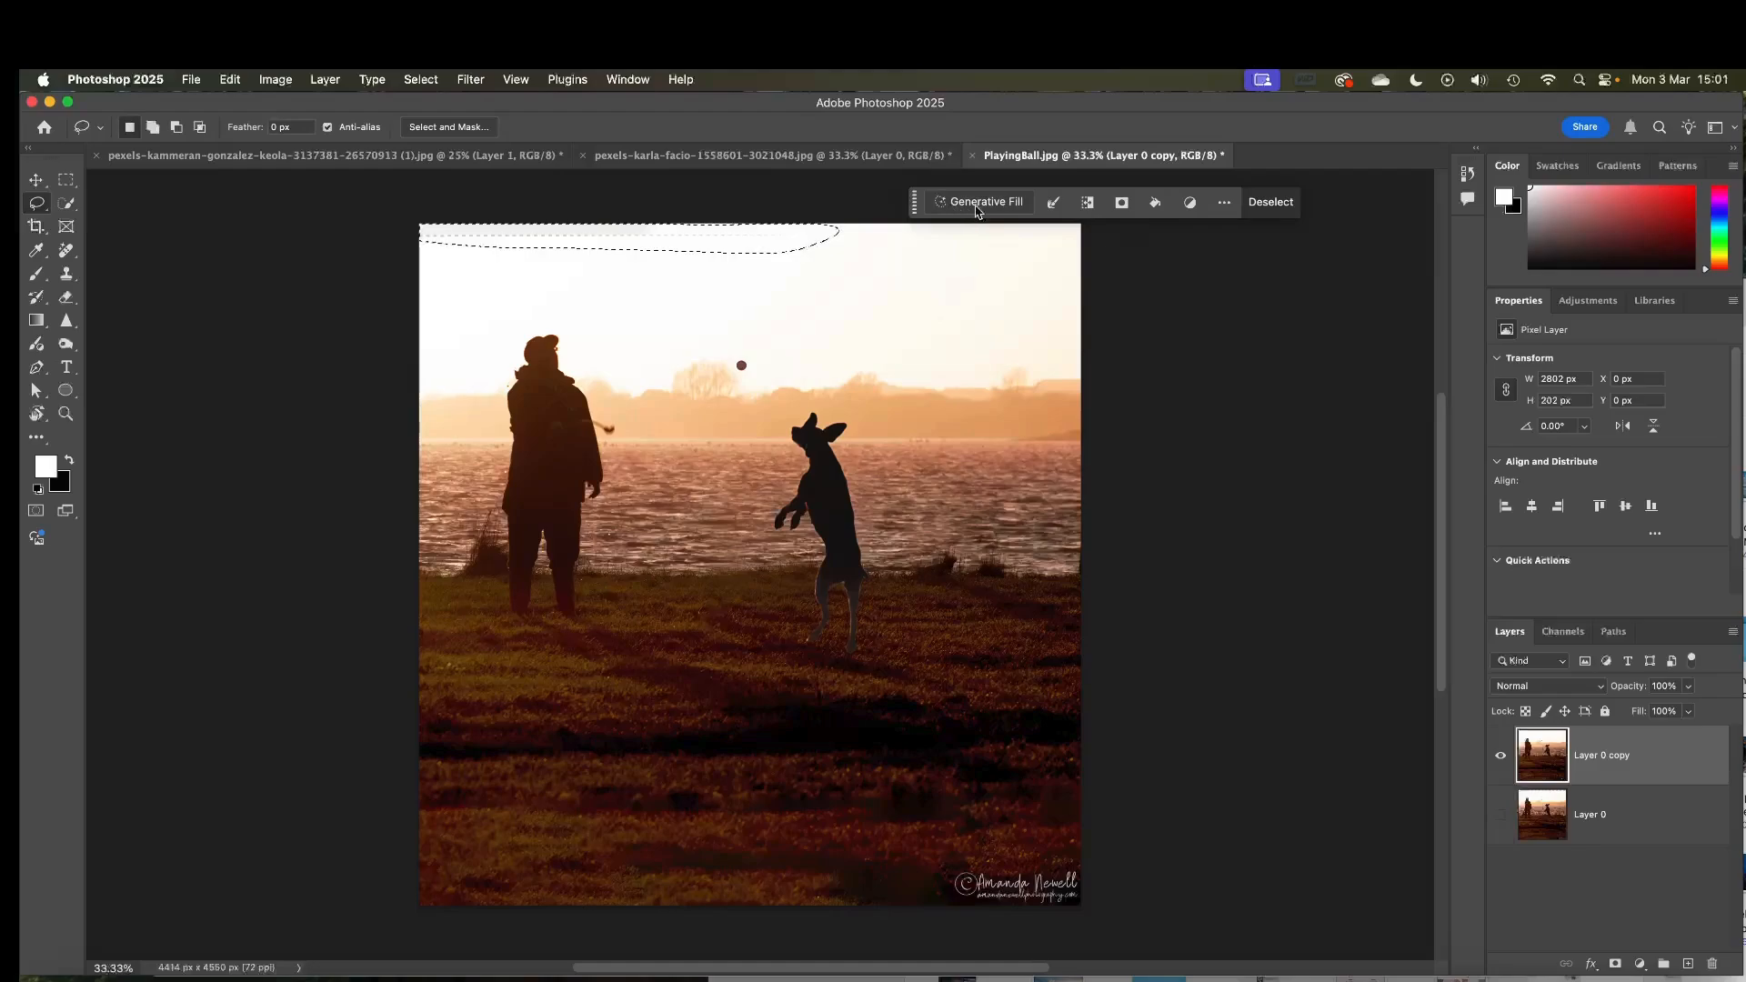
left_click(1157, 203)
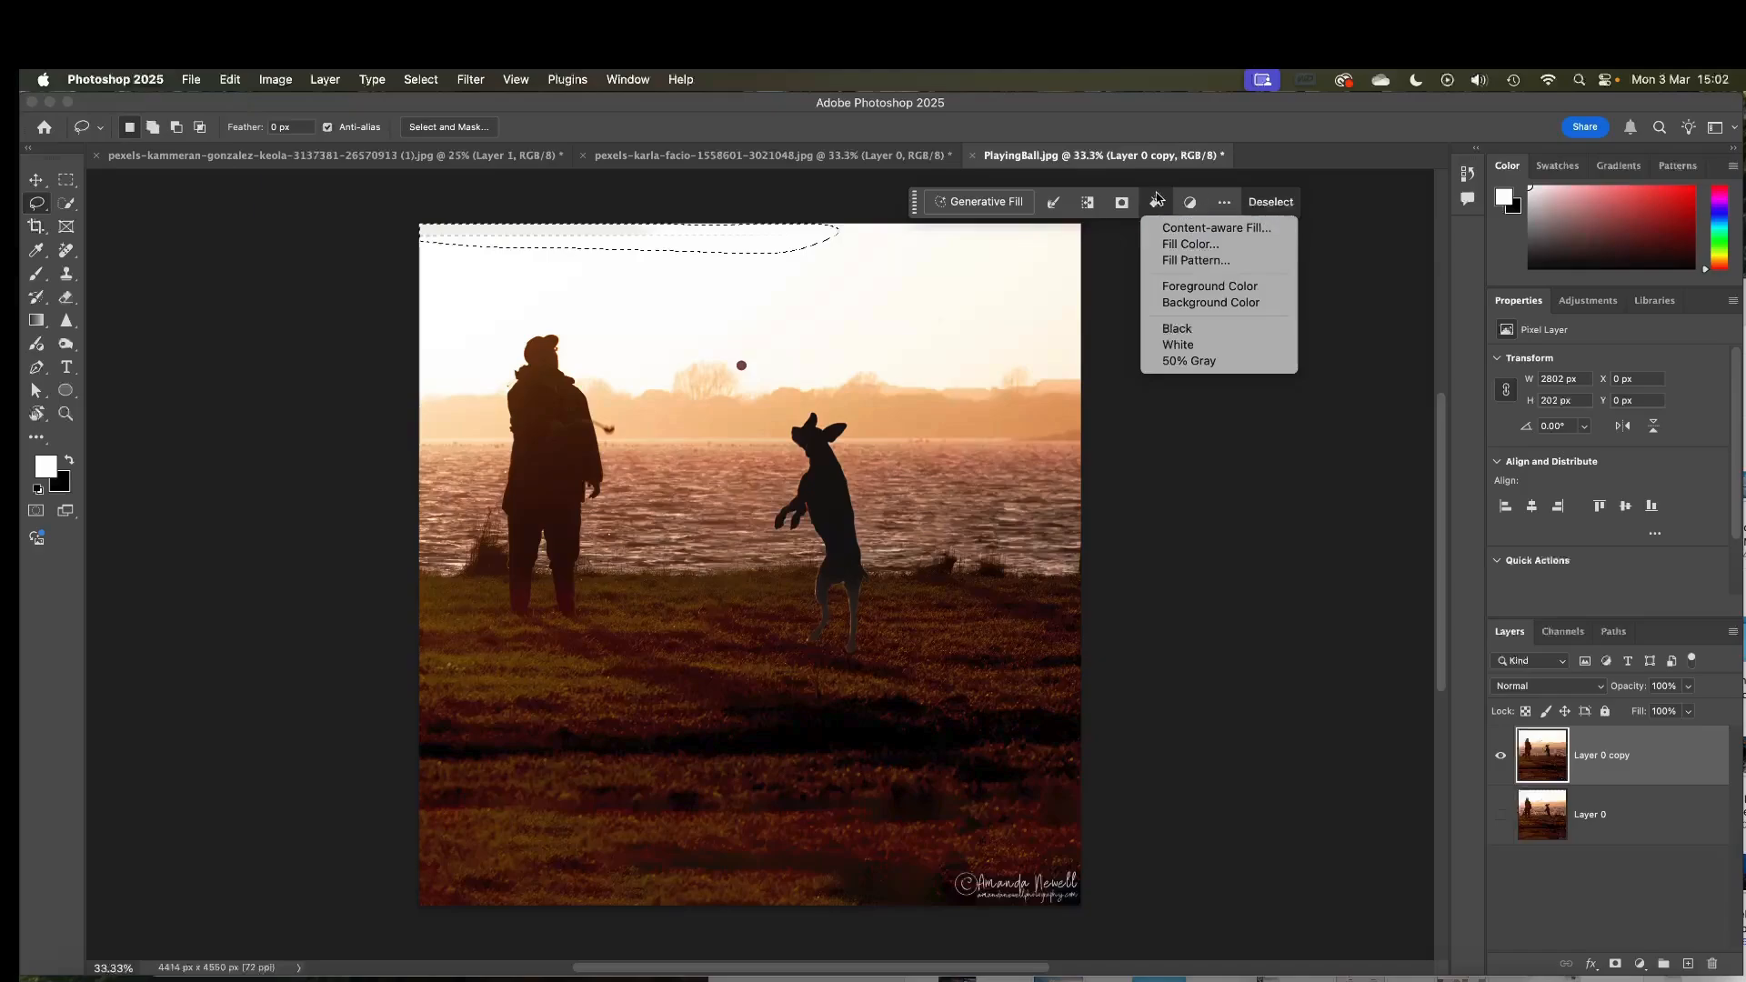
left_click(1182, 229)
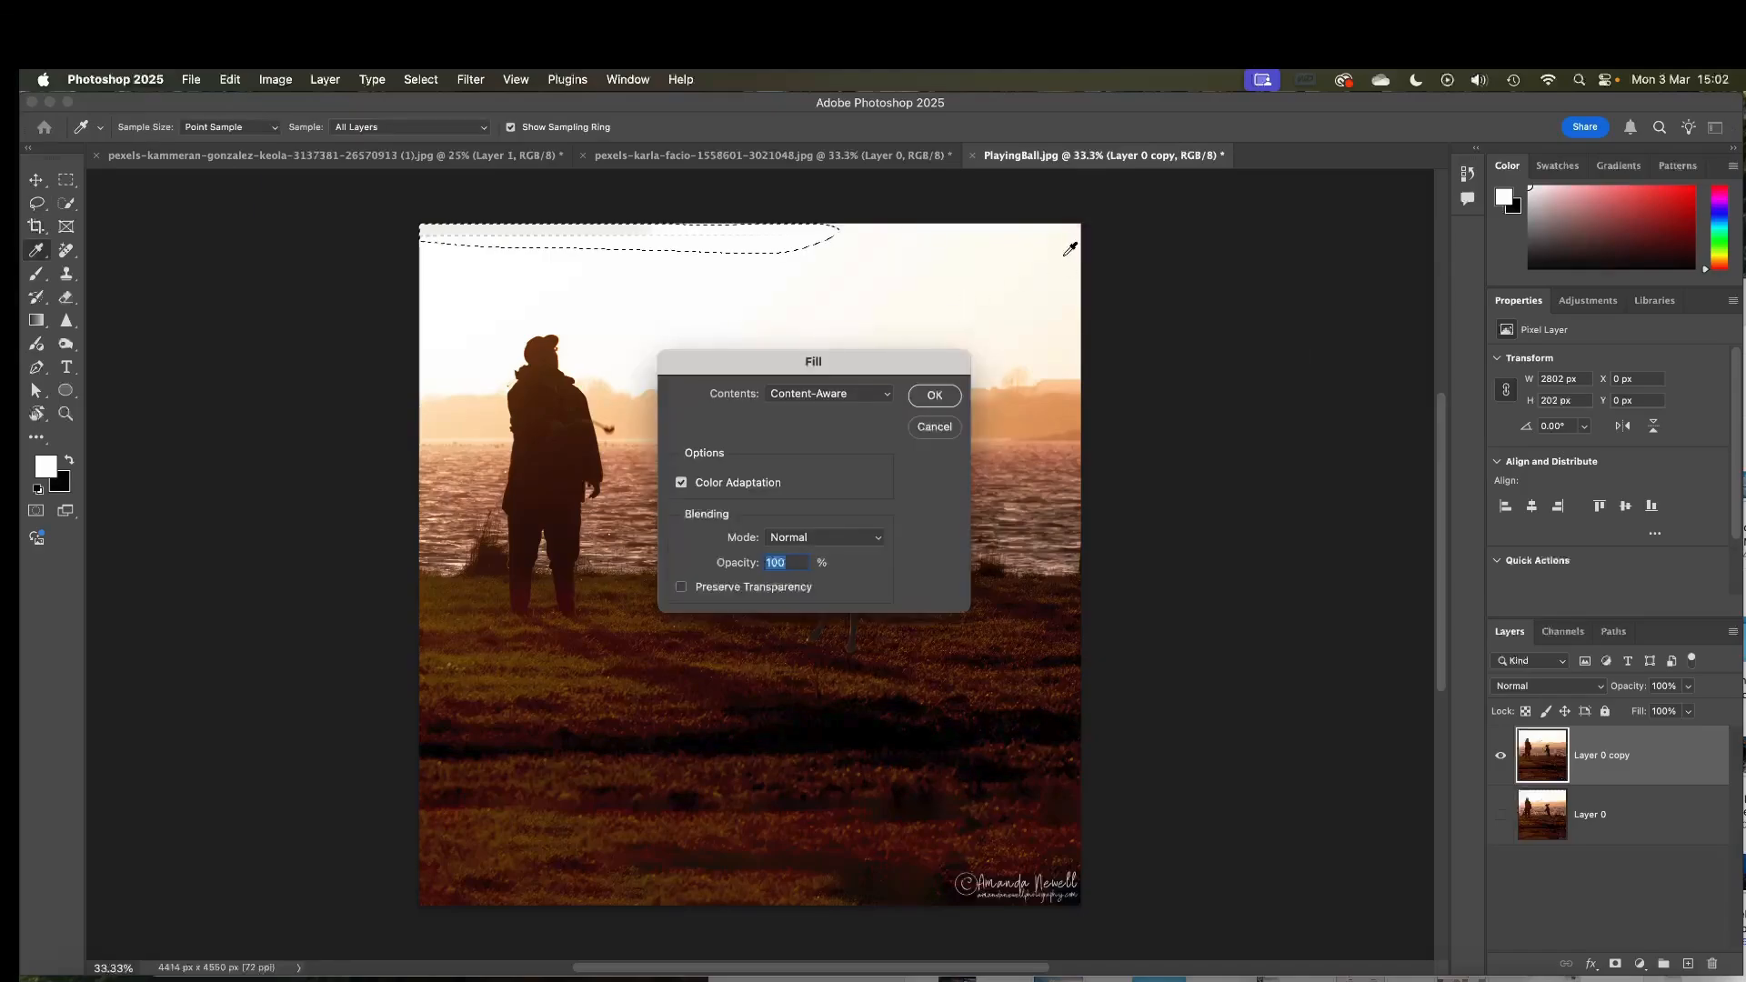
key("Return")
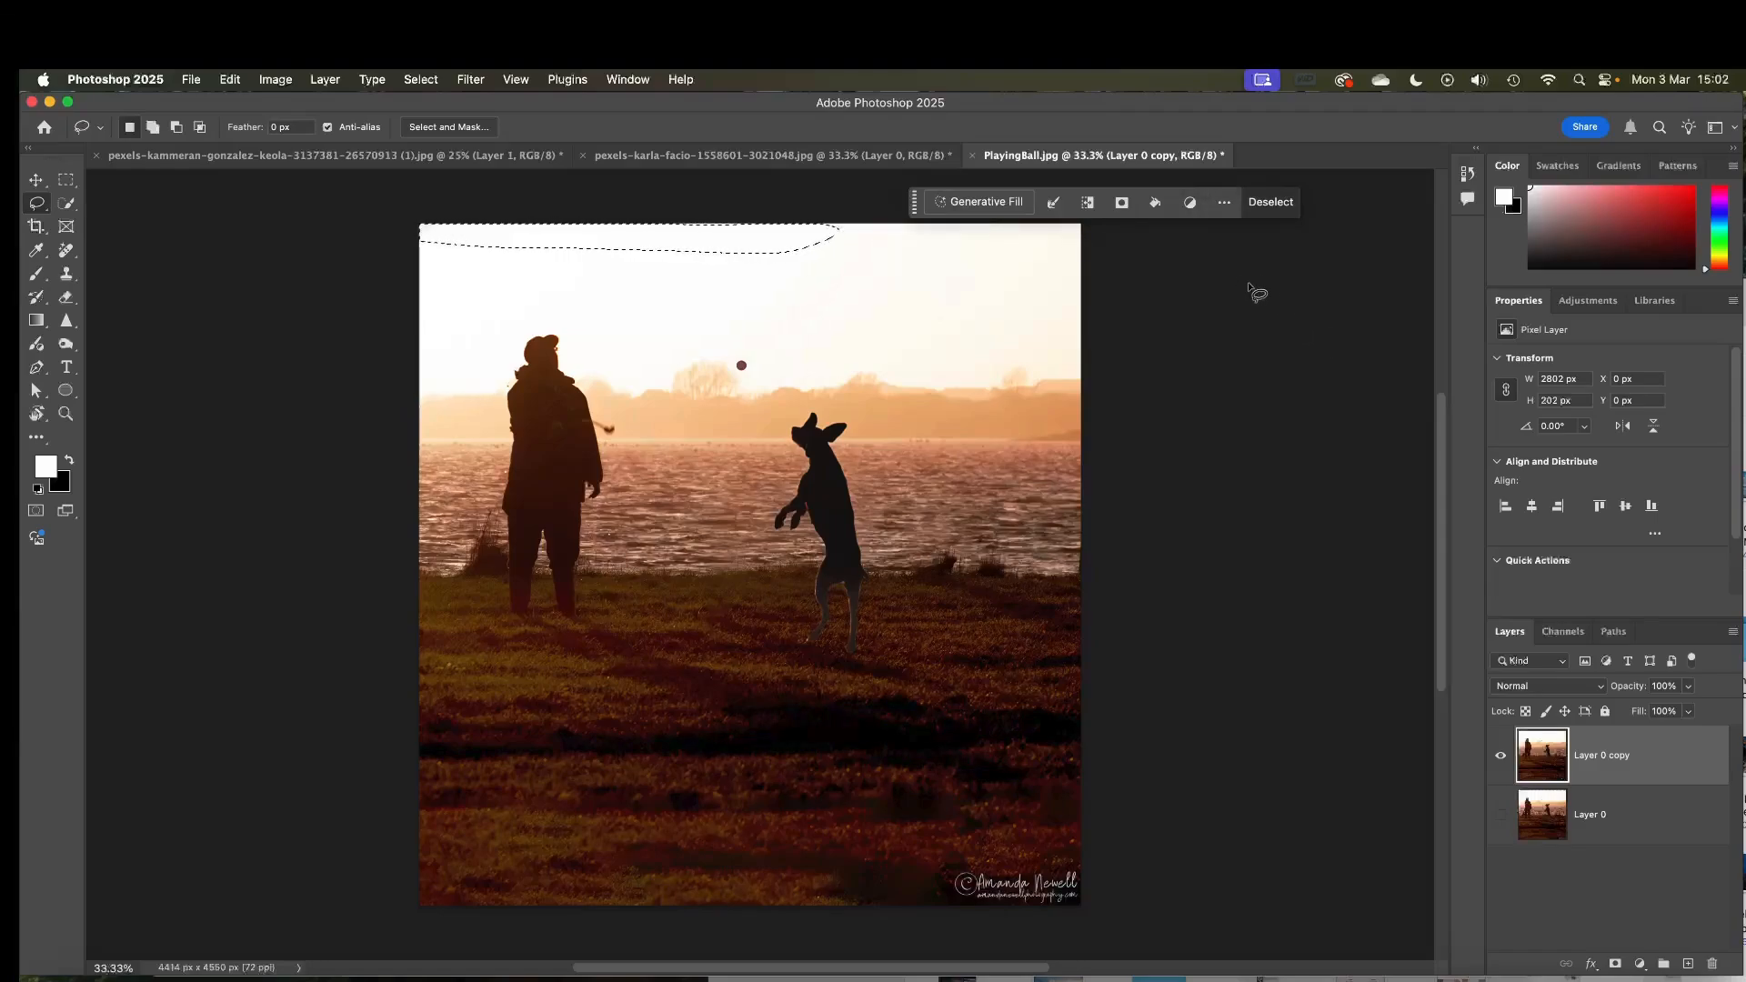
key("super+d")
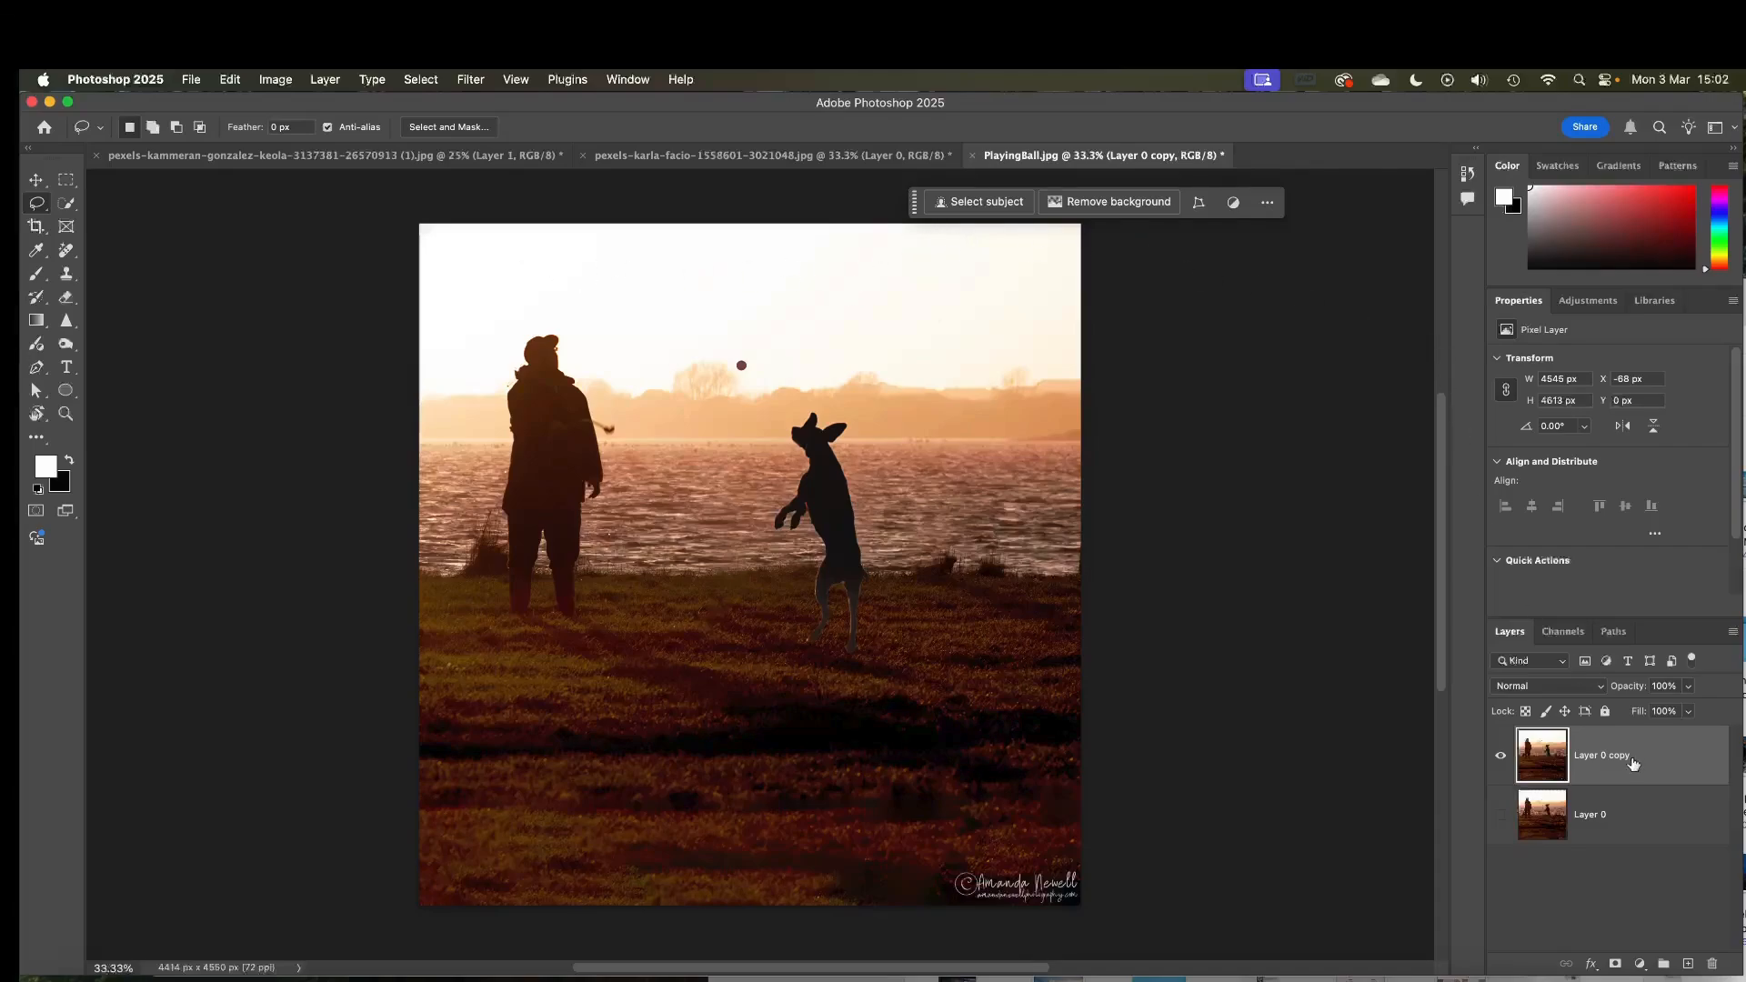
Undo the recent fill, selection, crop and straighten changes
key("super+z")
key("super+z")
key("super+z")
key("super+z")
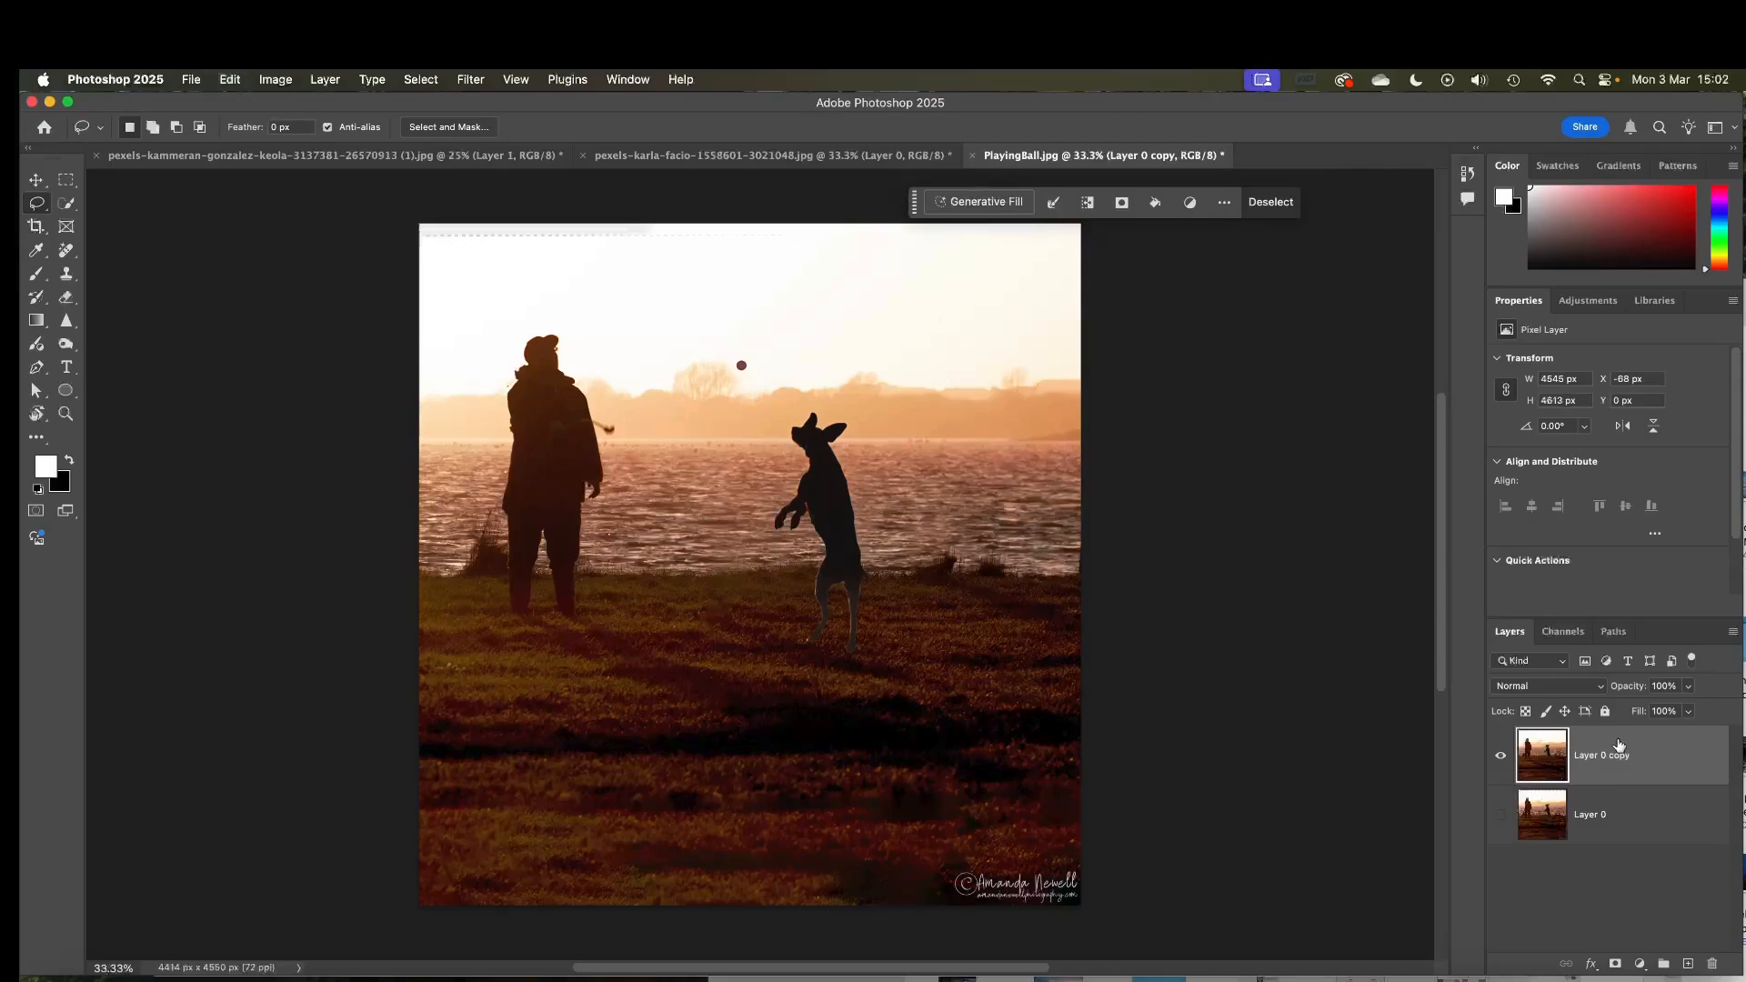
key("super+z")
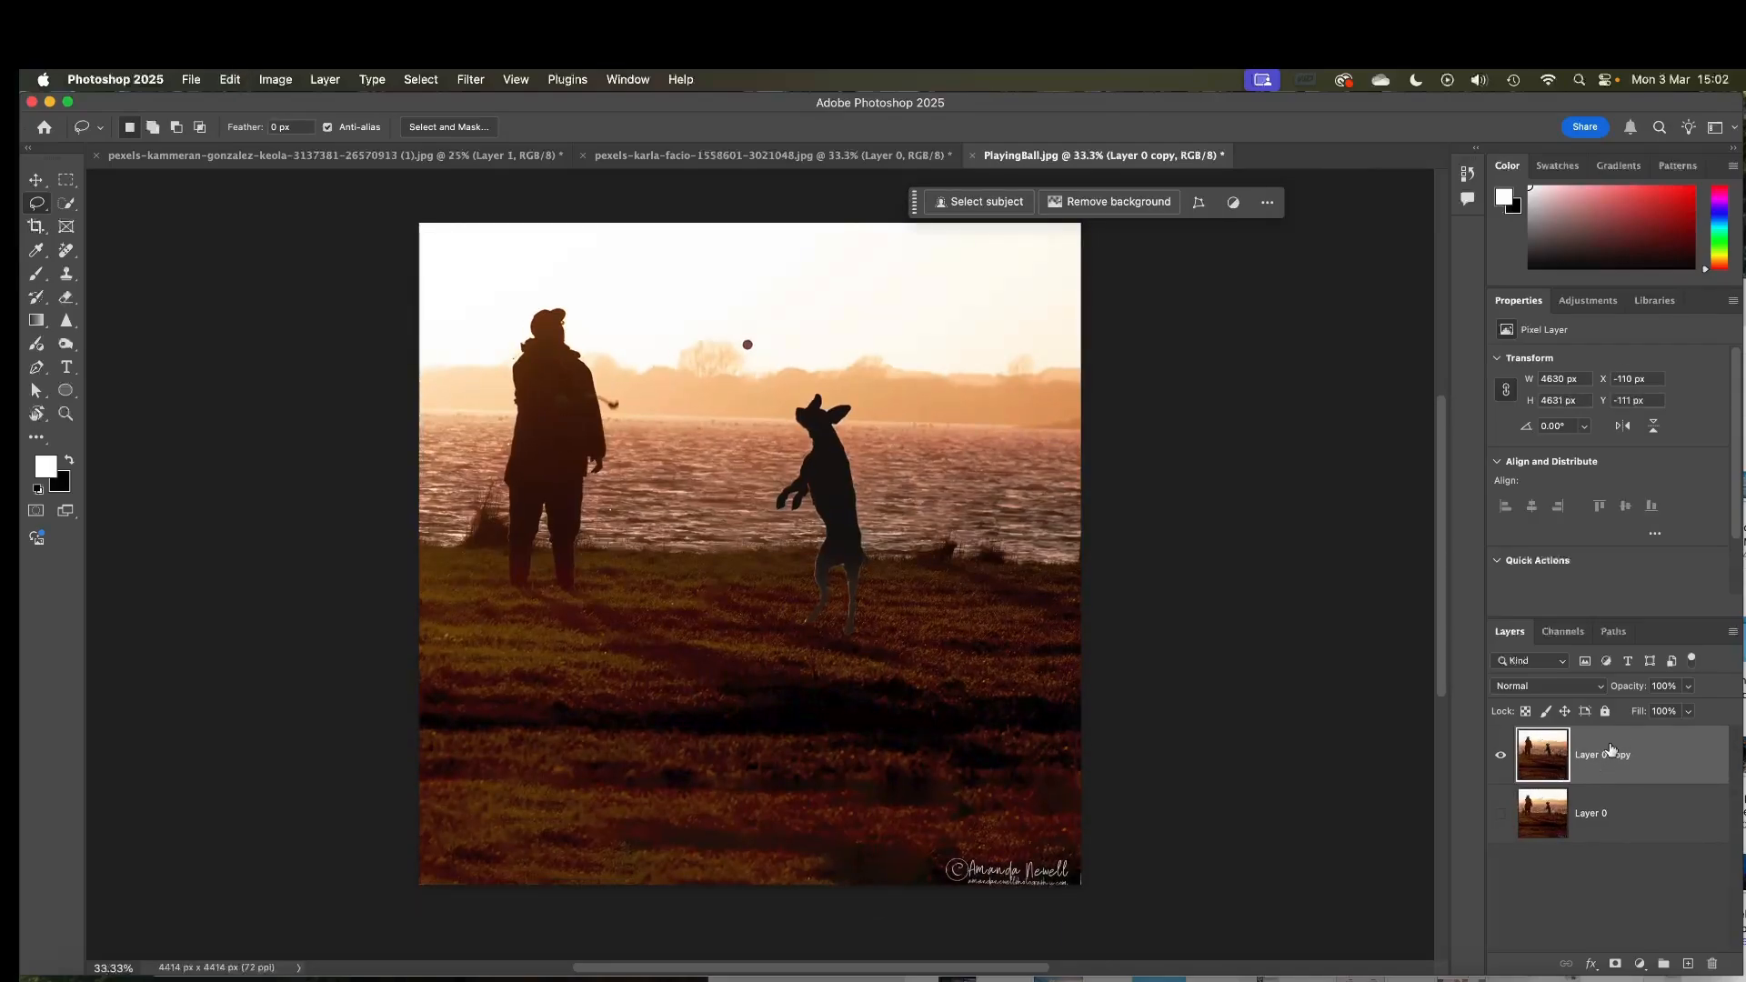
Straighten the photo along the horizon with the Crop tool's Straighten option, raise the top edge slightly, and apply
left_click(39, 231)
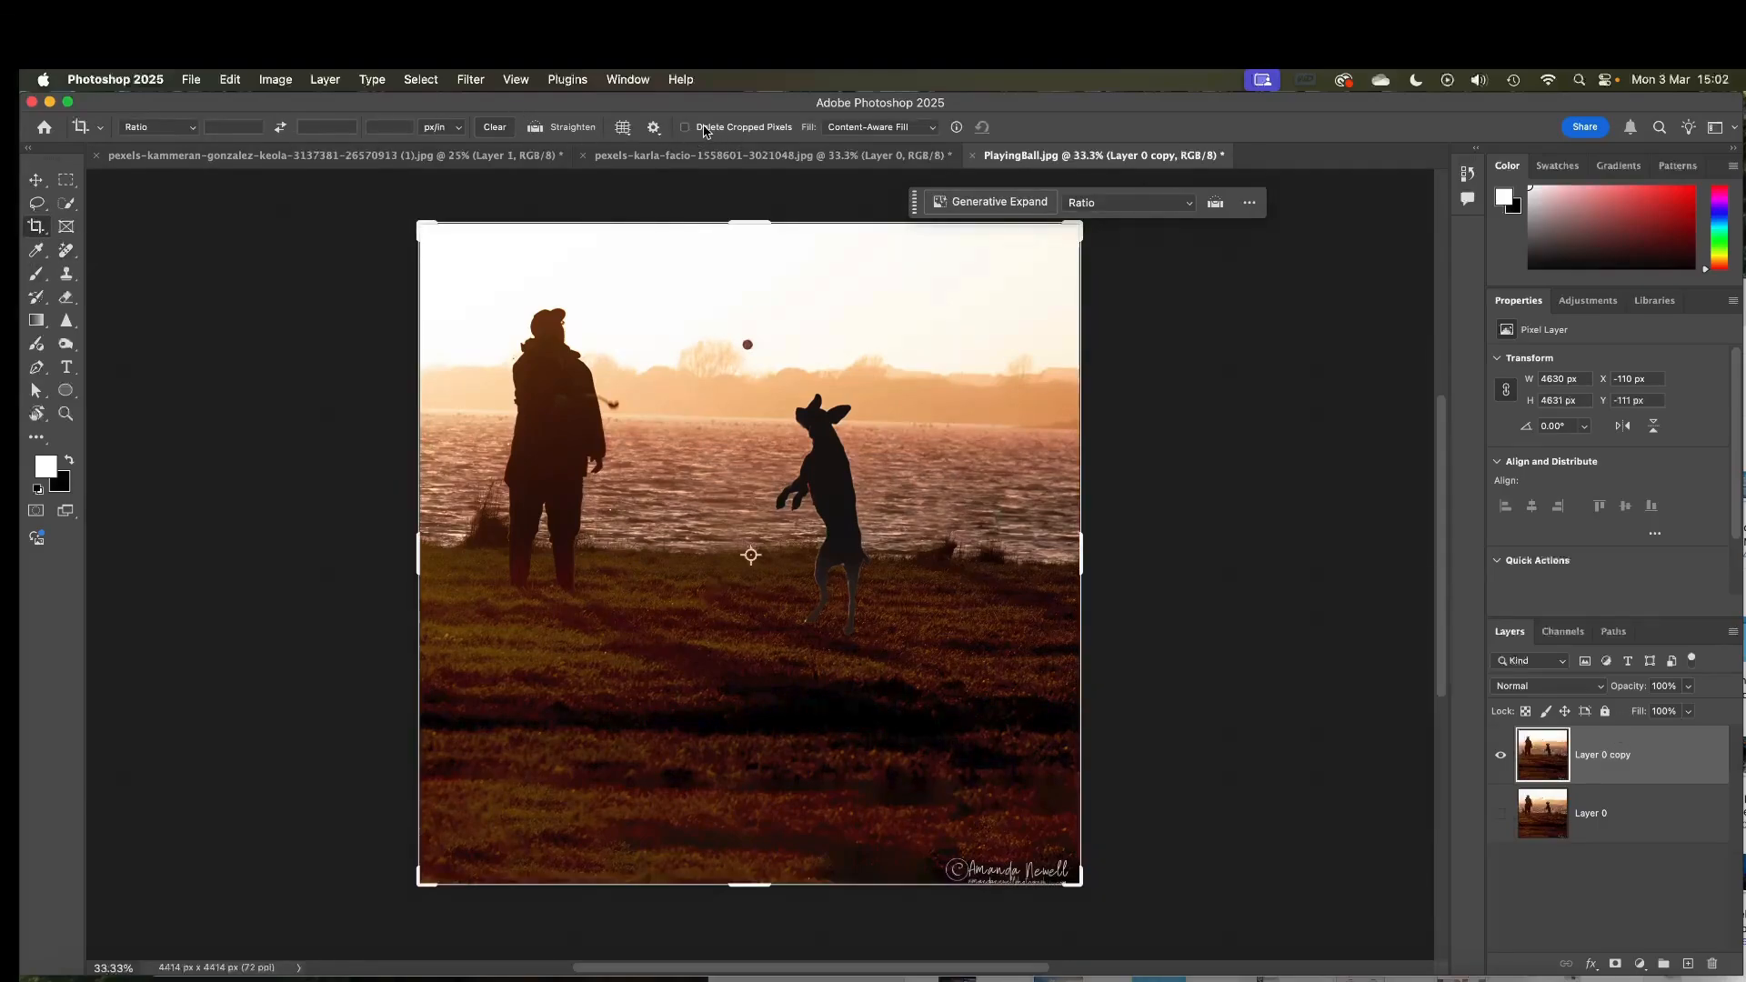
left_click(562, 132)
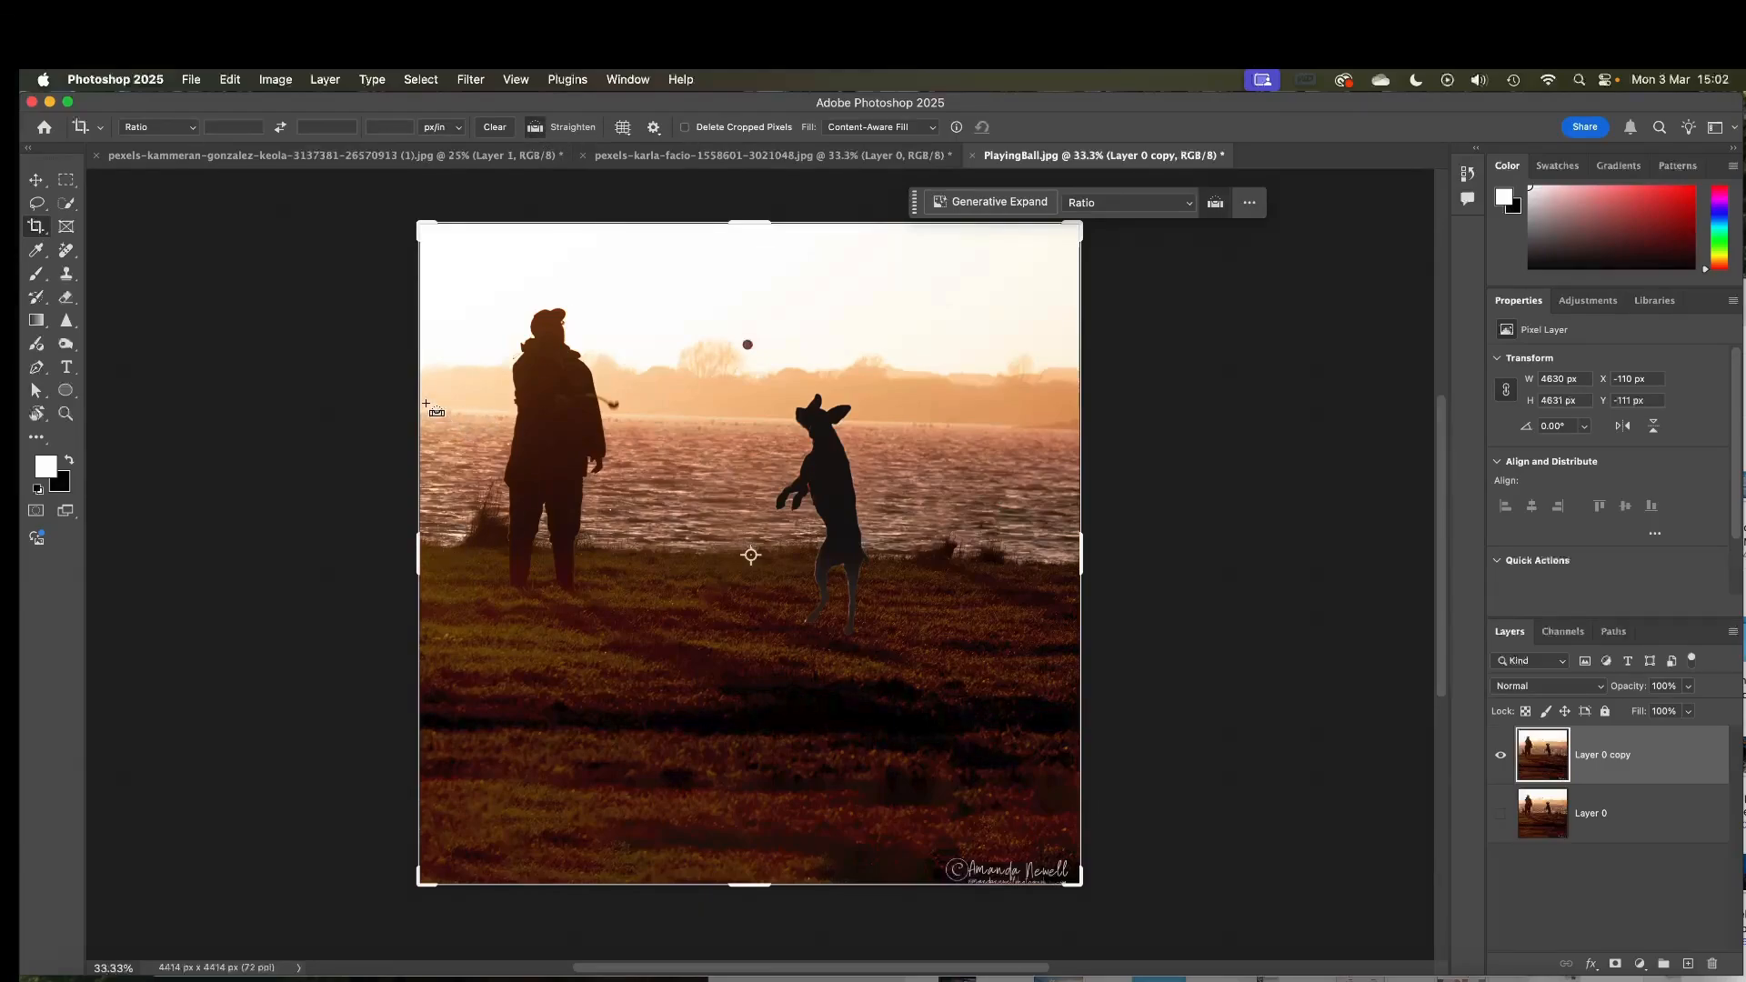
left_click_drag(423, 410, 1077, 433)
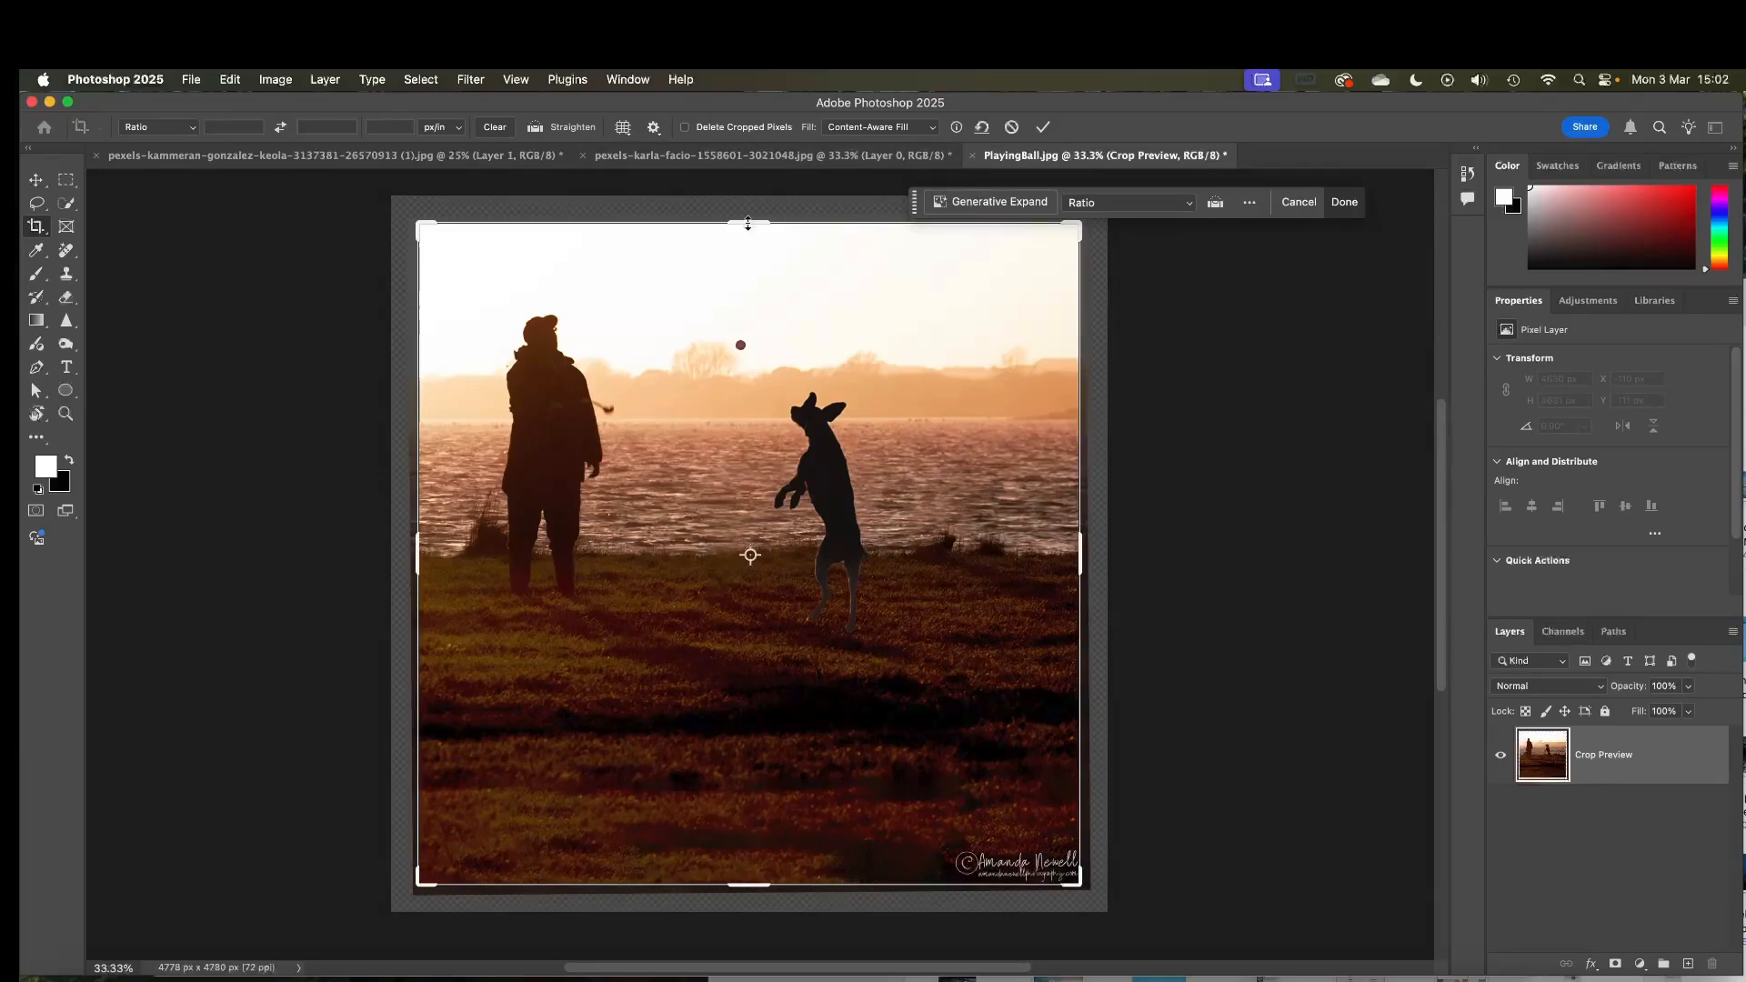
left_click_drag(748, 224, 748, 216)
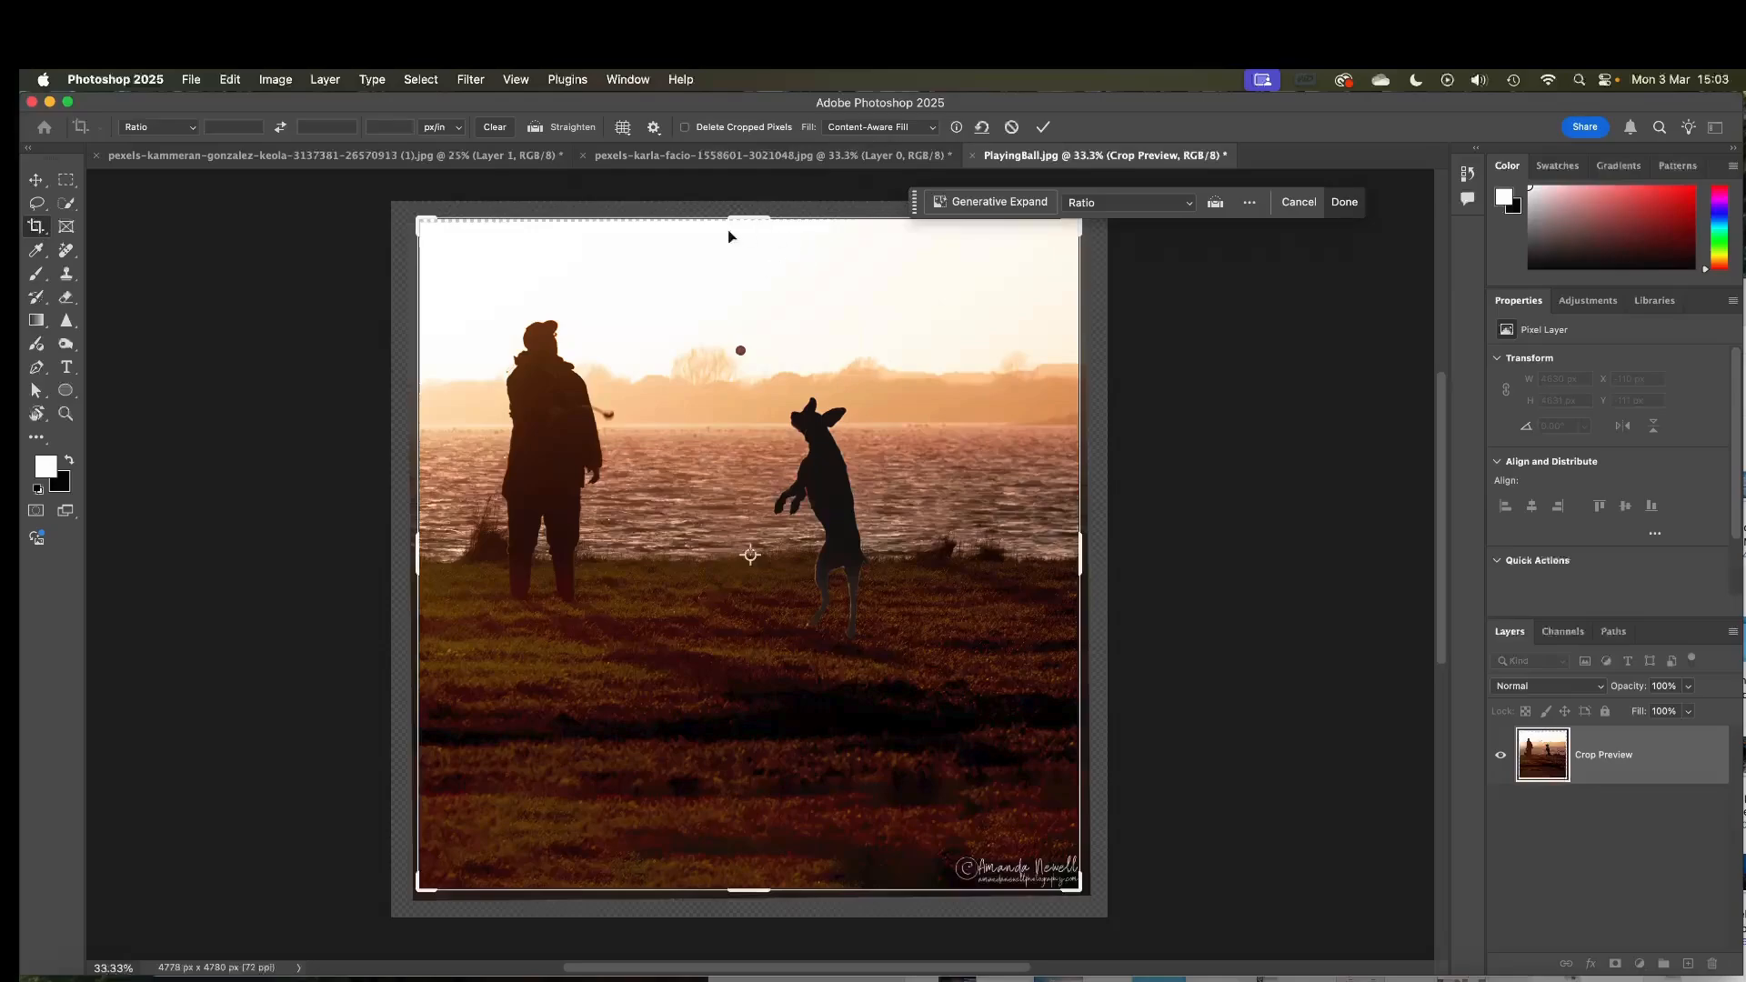
left_click(1046, 132)
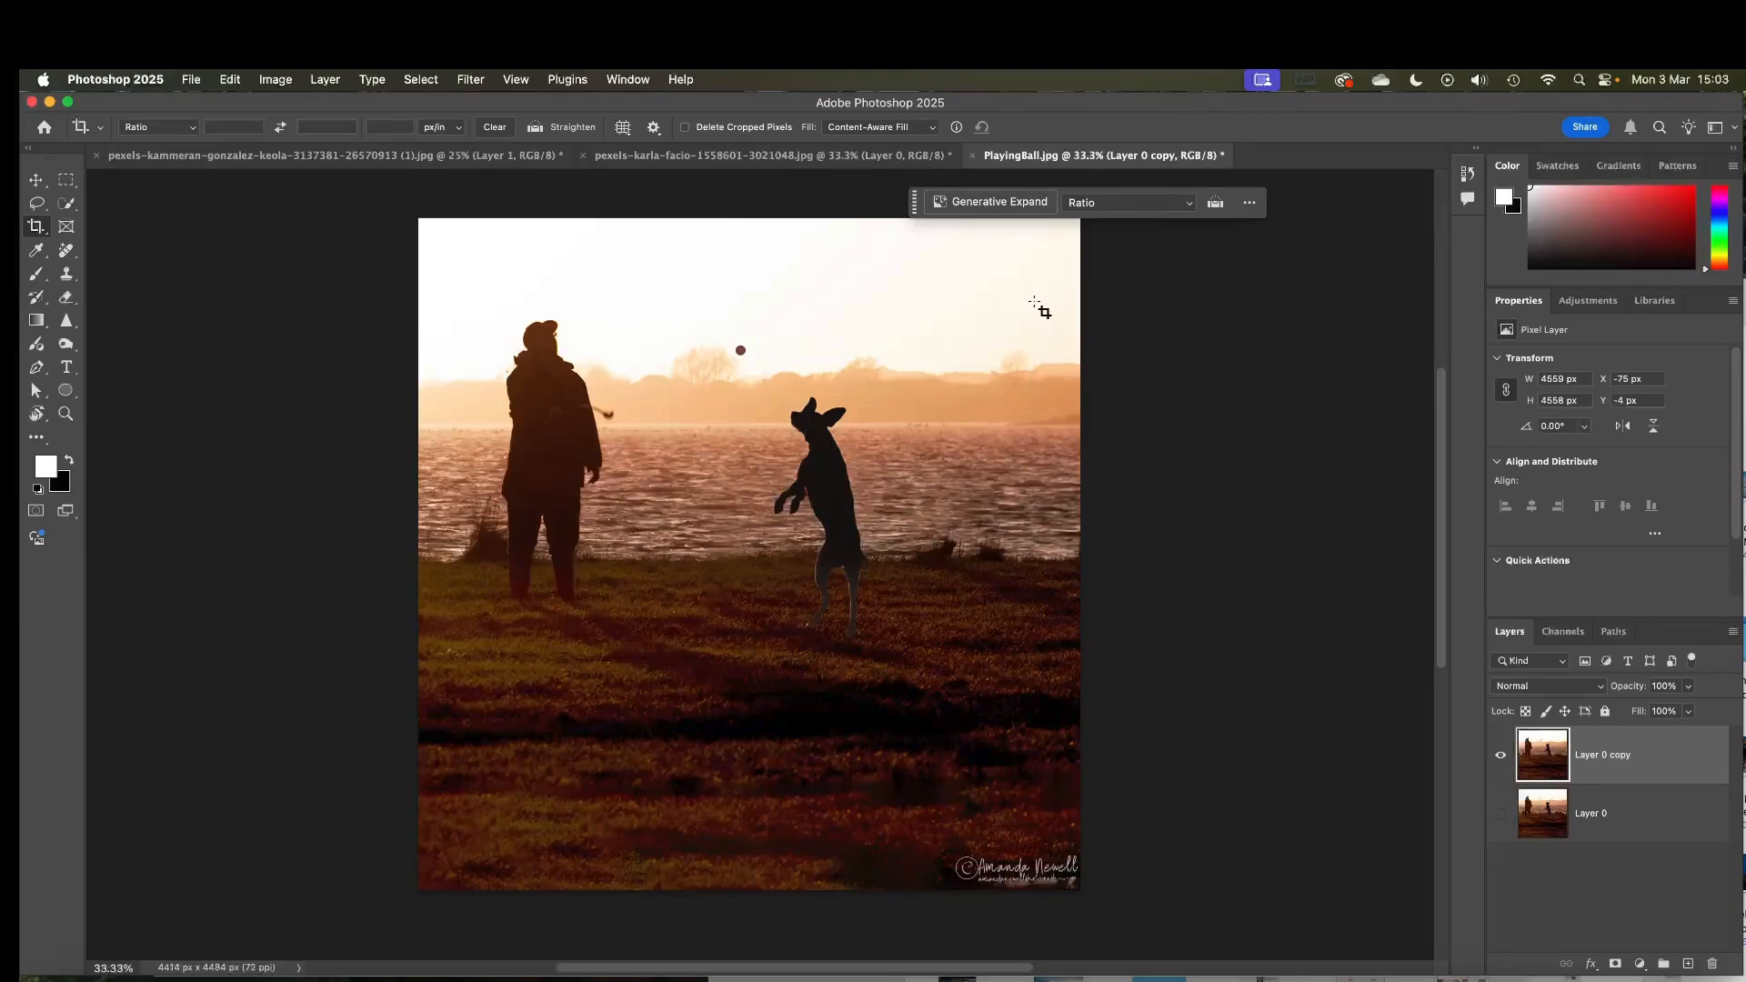
Lasso an oval area in the sky at the upper left, fill it with the colour #379654, and deselect
left_click(36, 203)
mouse_move(524, 233)
left_mouse_down()
mouse_move(474, 258)
mouse_move(569, 293)
mouse_move(579, 255)
mouse_move(523, 232)
left_mouse_up()
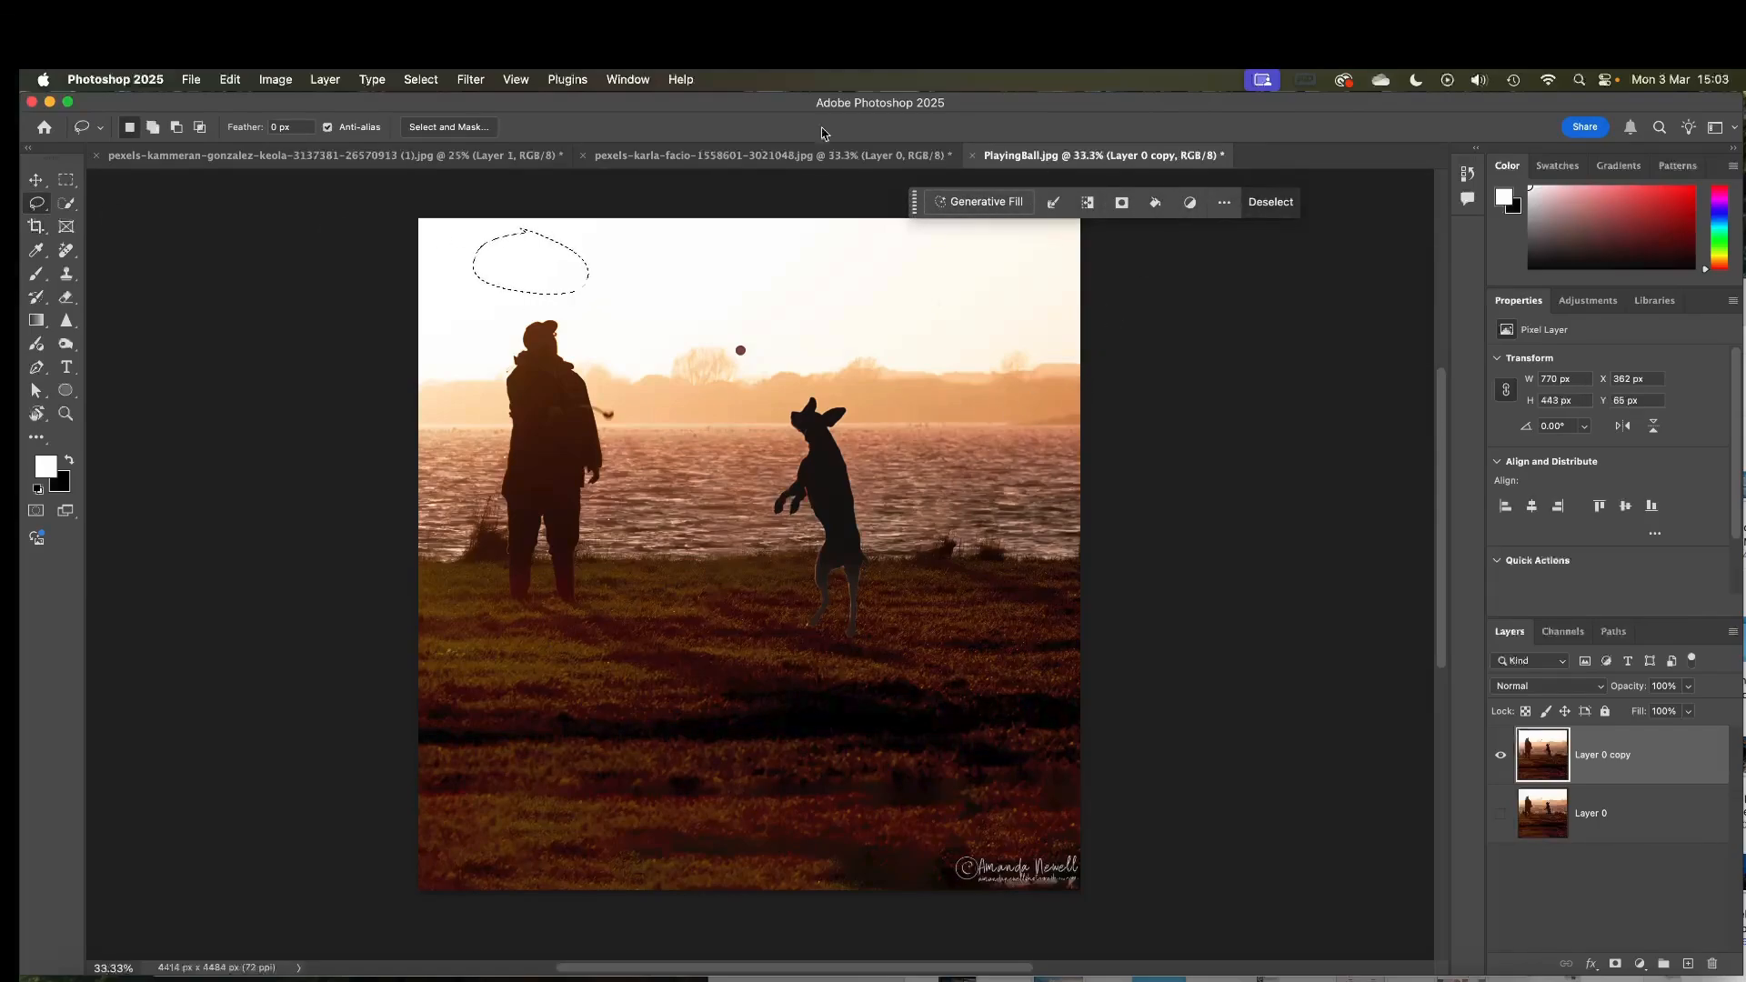
left_click(230, 81)
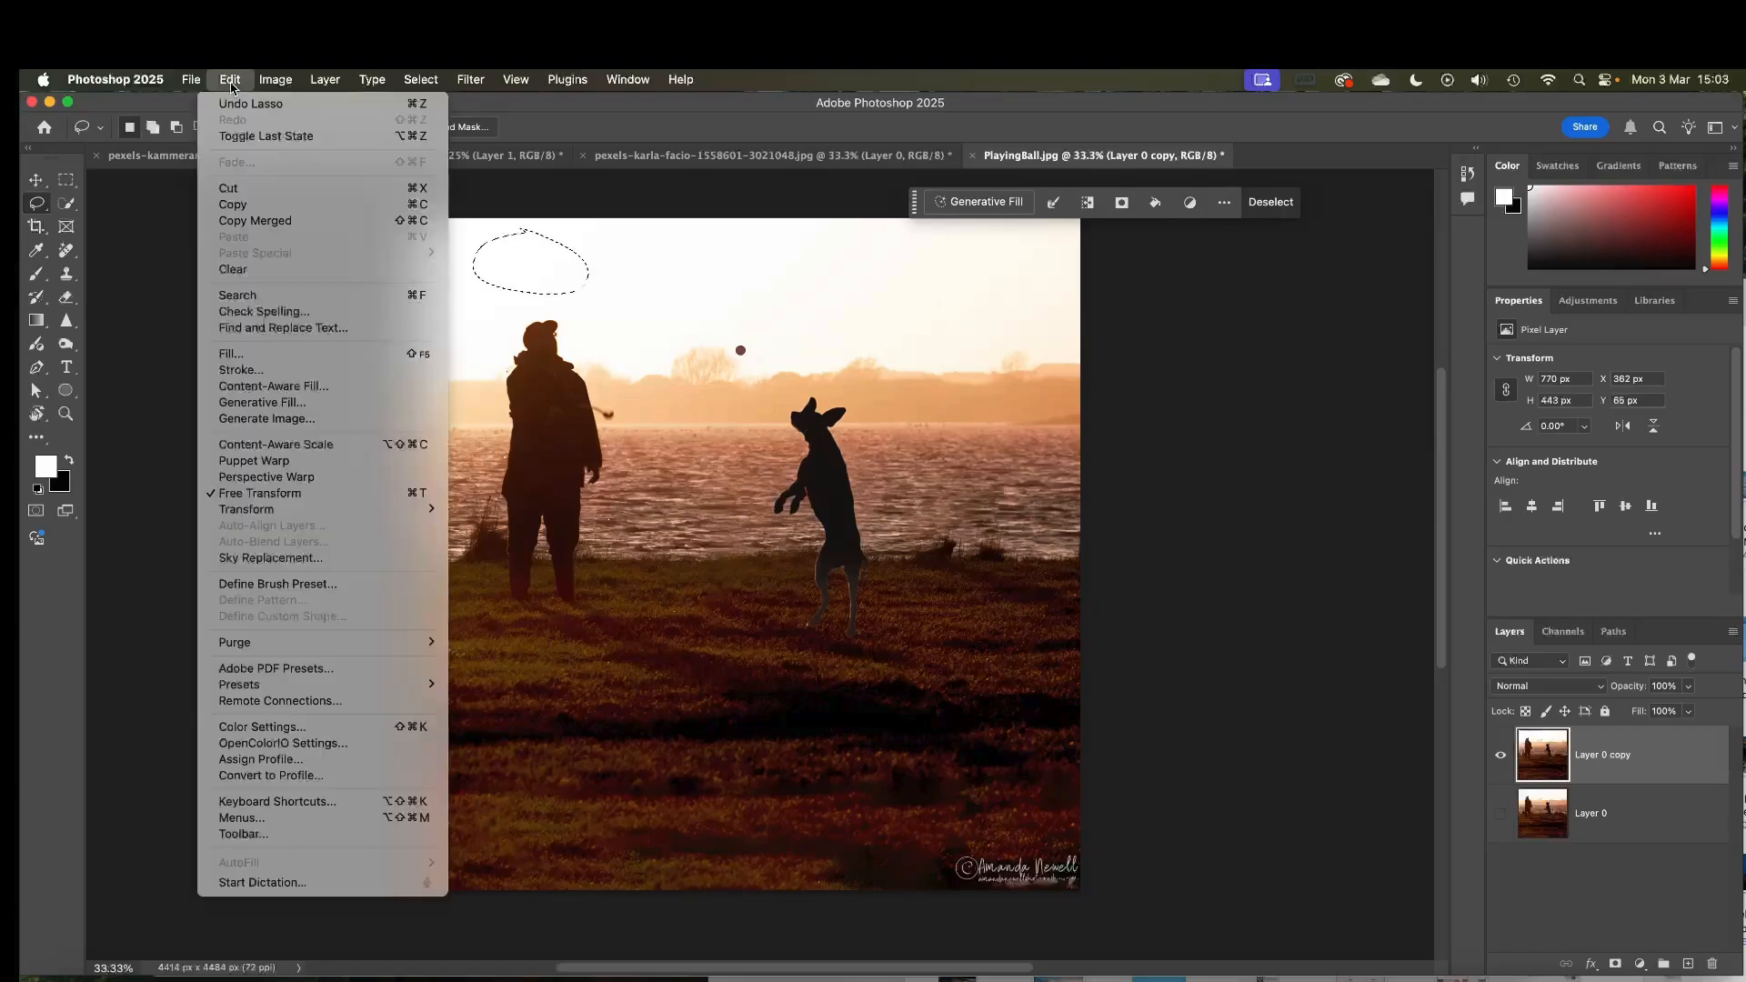
left_click(233, 354)
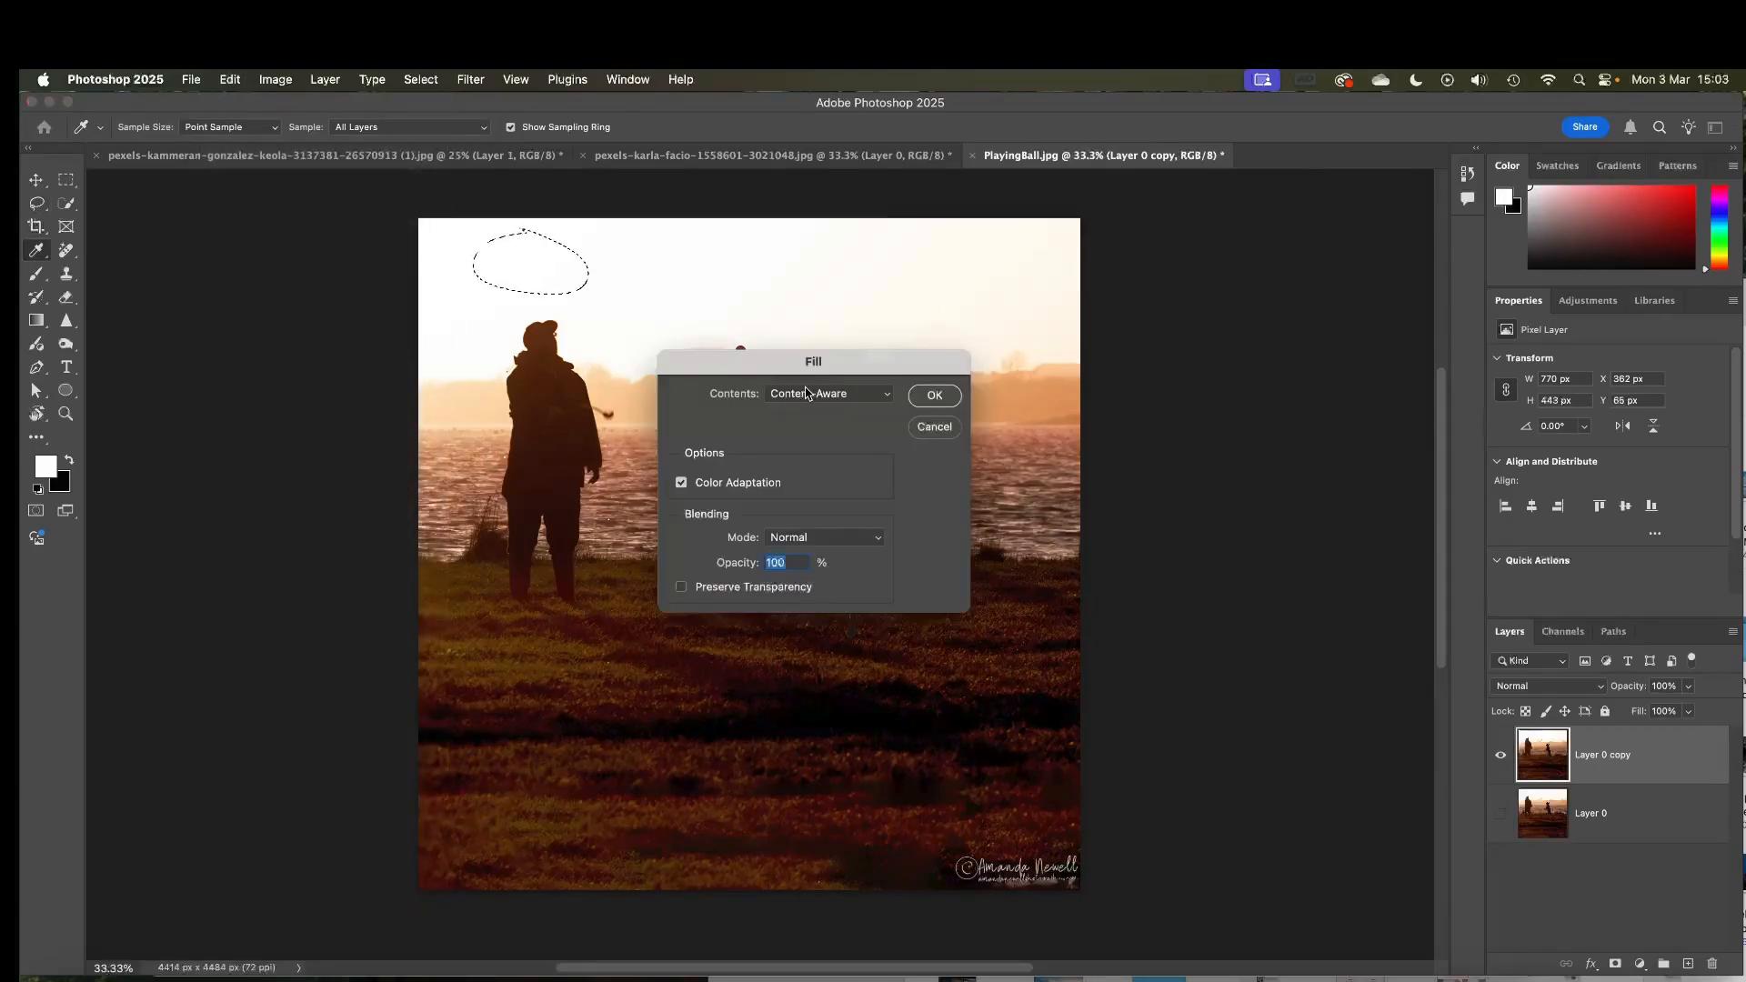
left_click(805, 394)
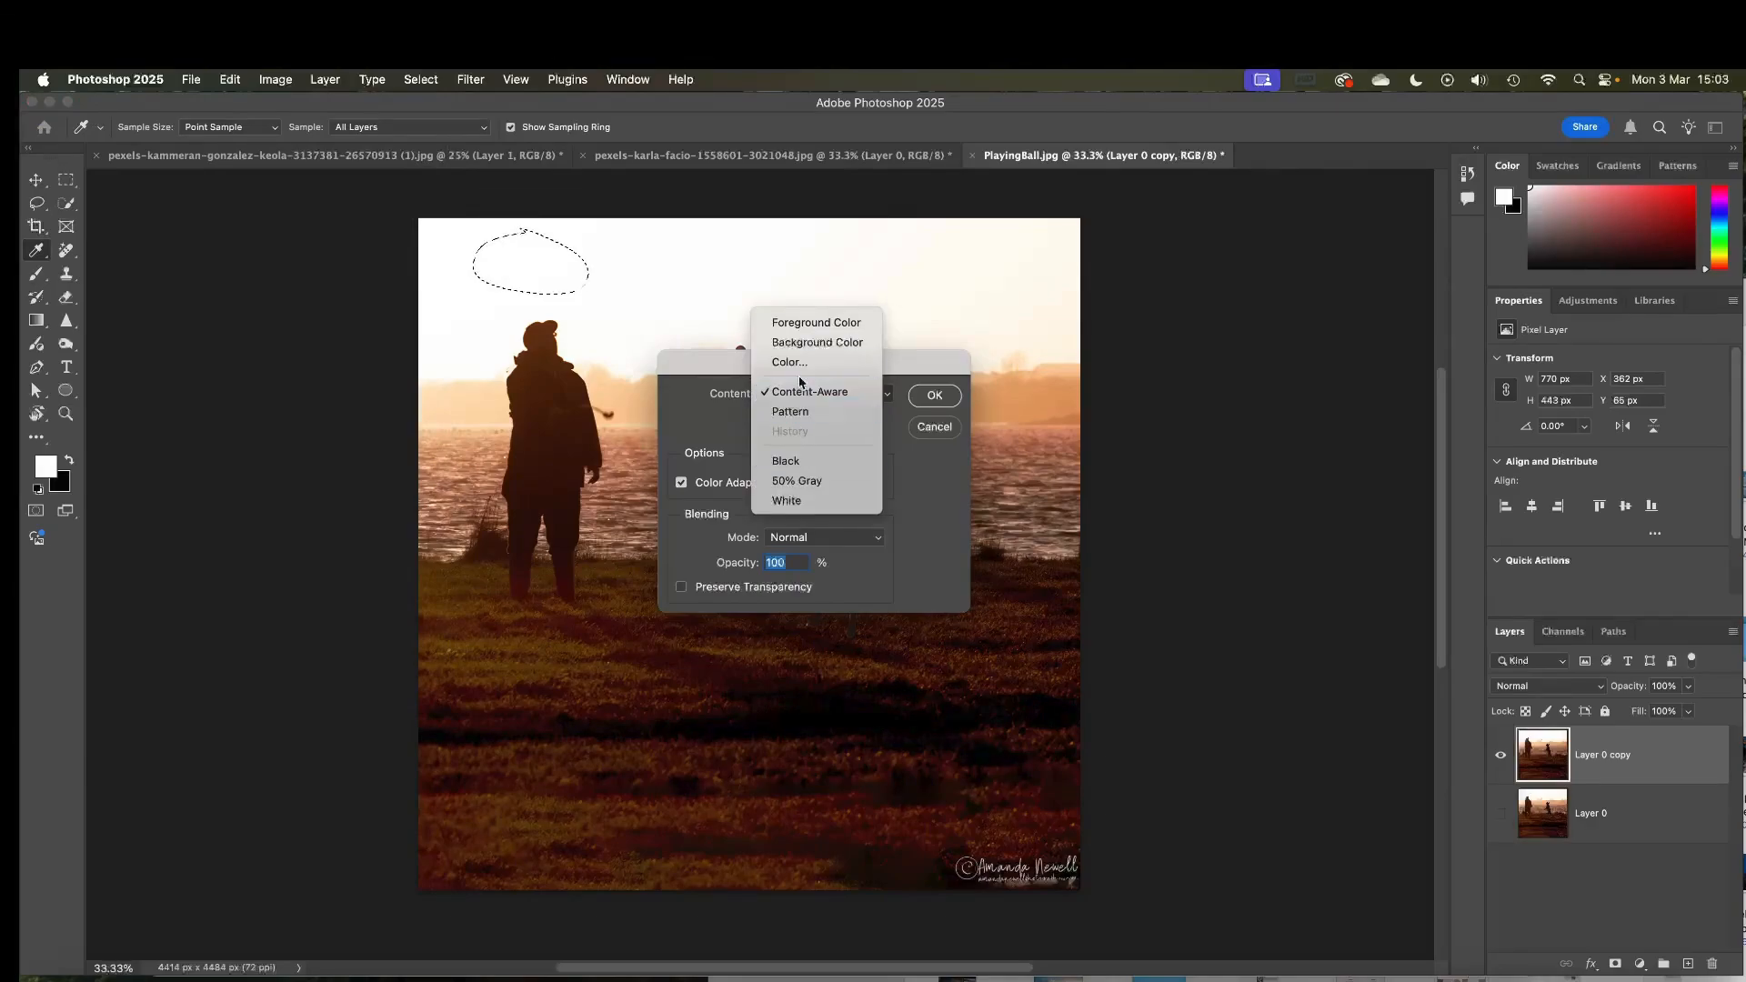
left_click(788, 362)
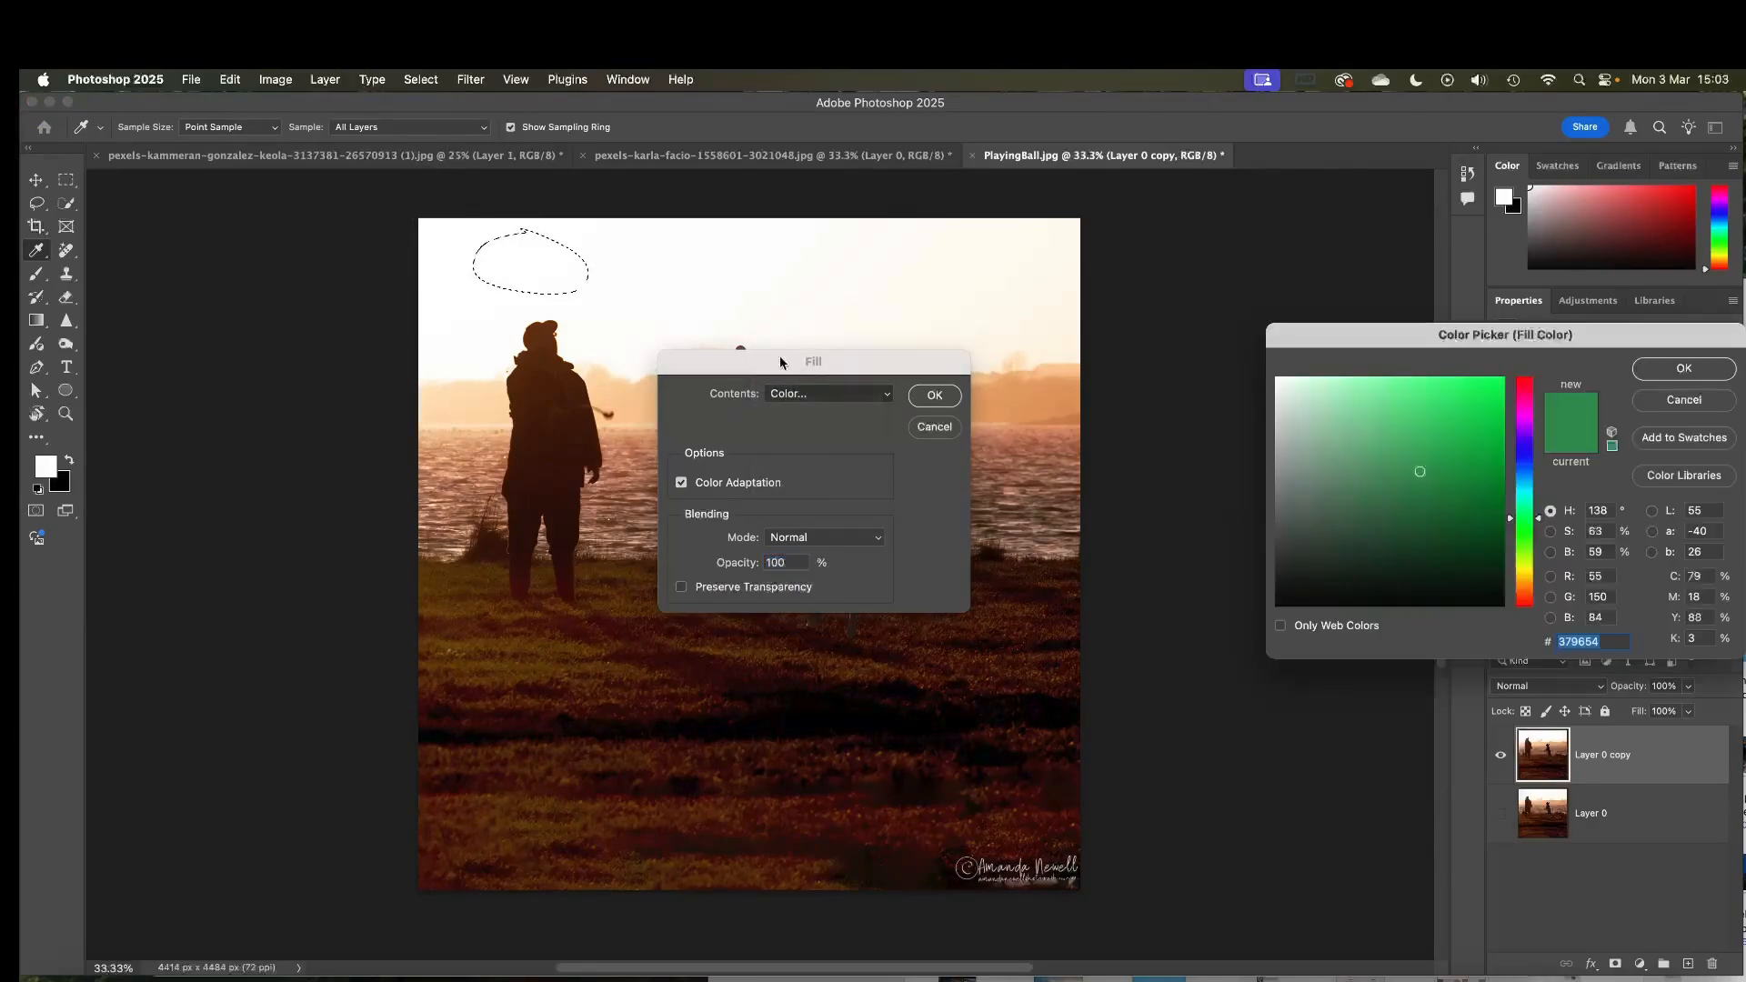
left_click(1684, 368)
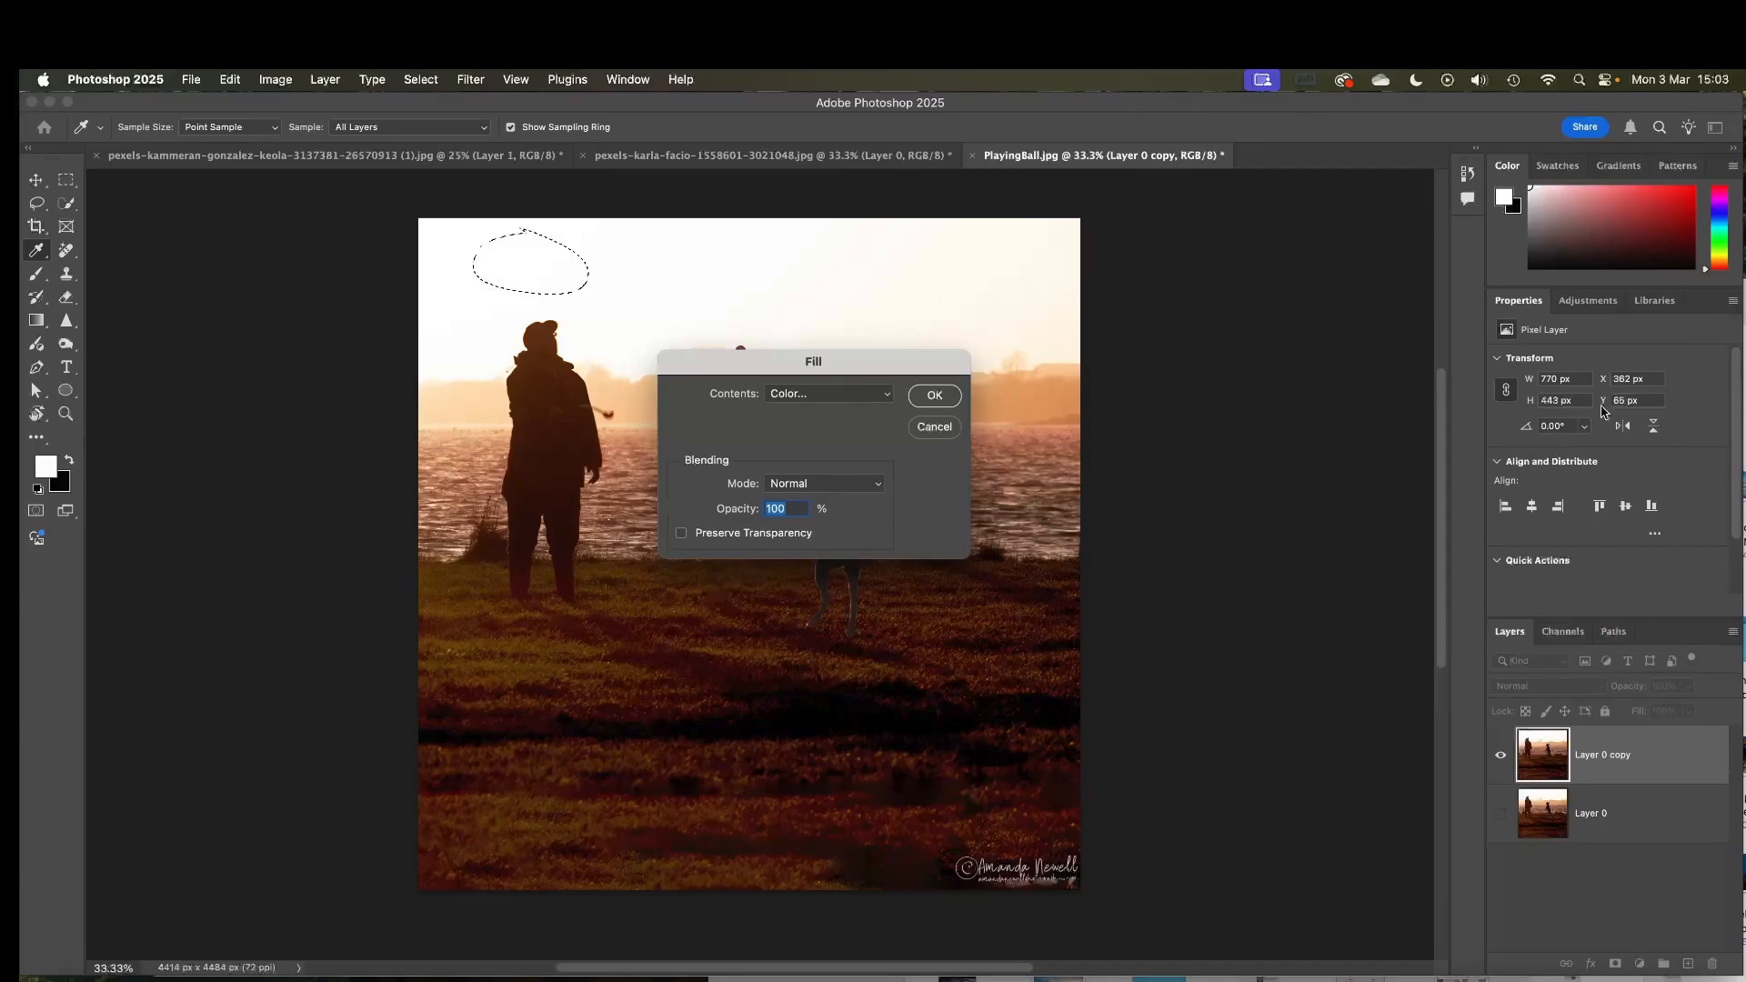
left_click(933, 395)
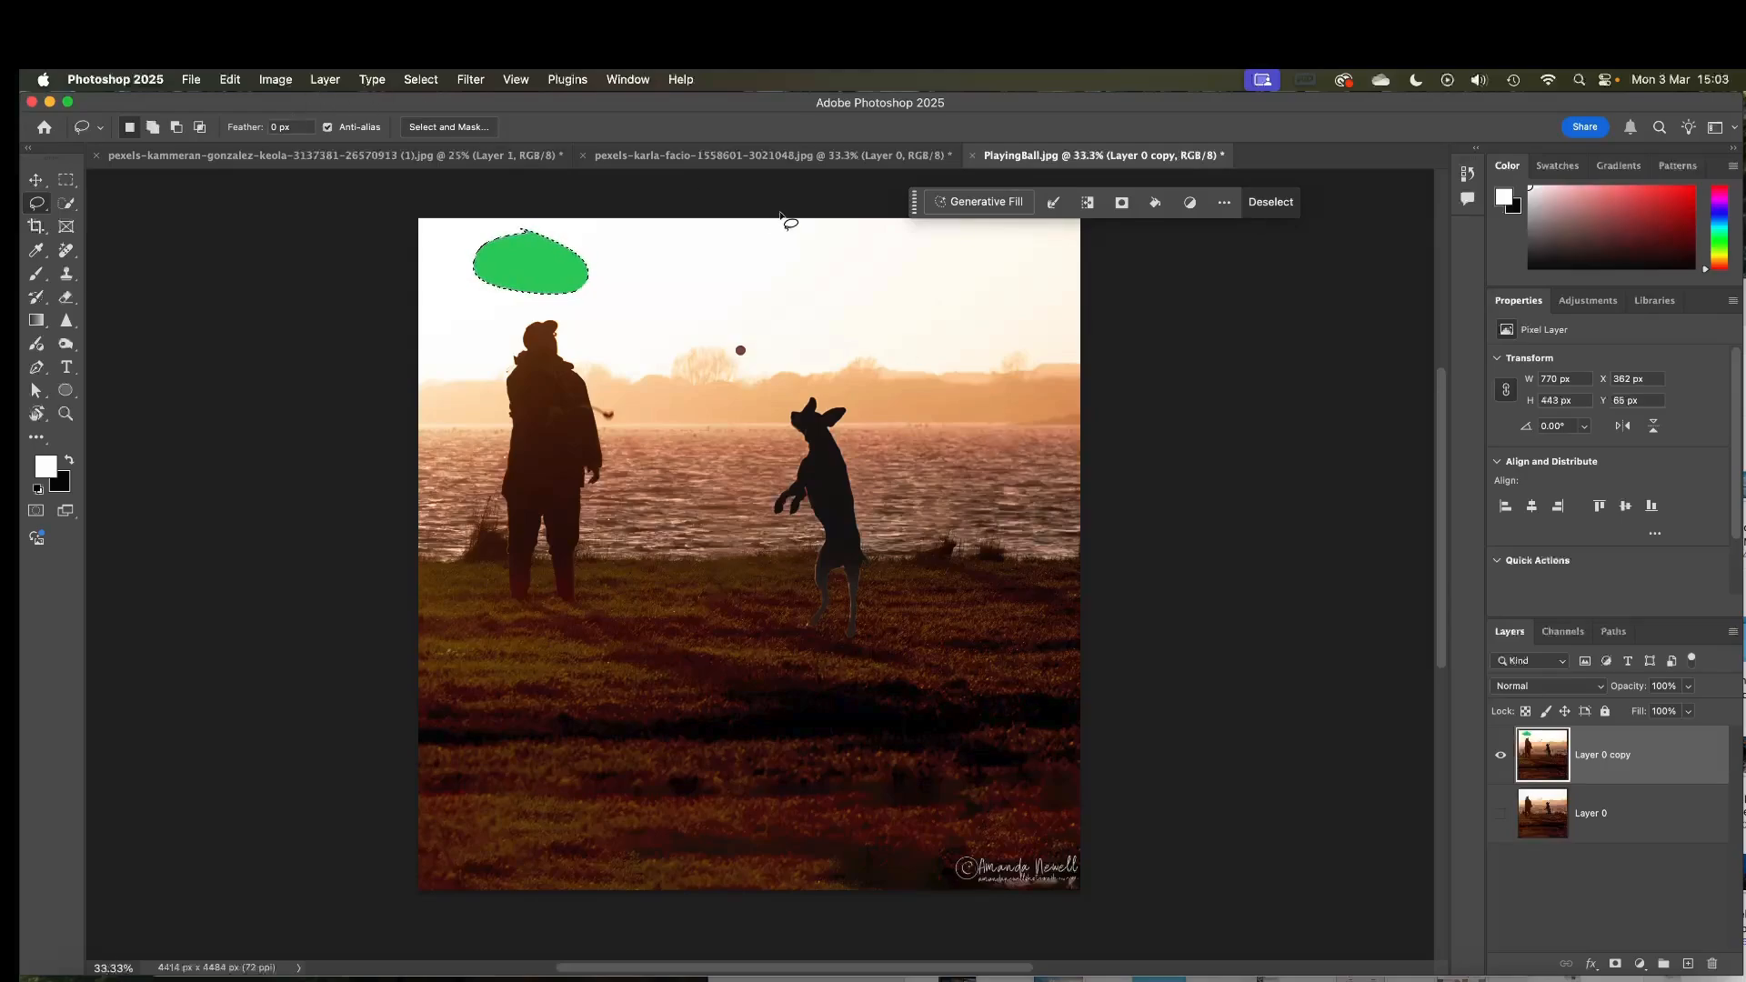
key("super+d")
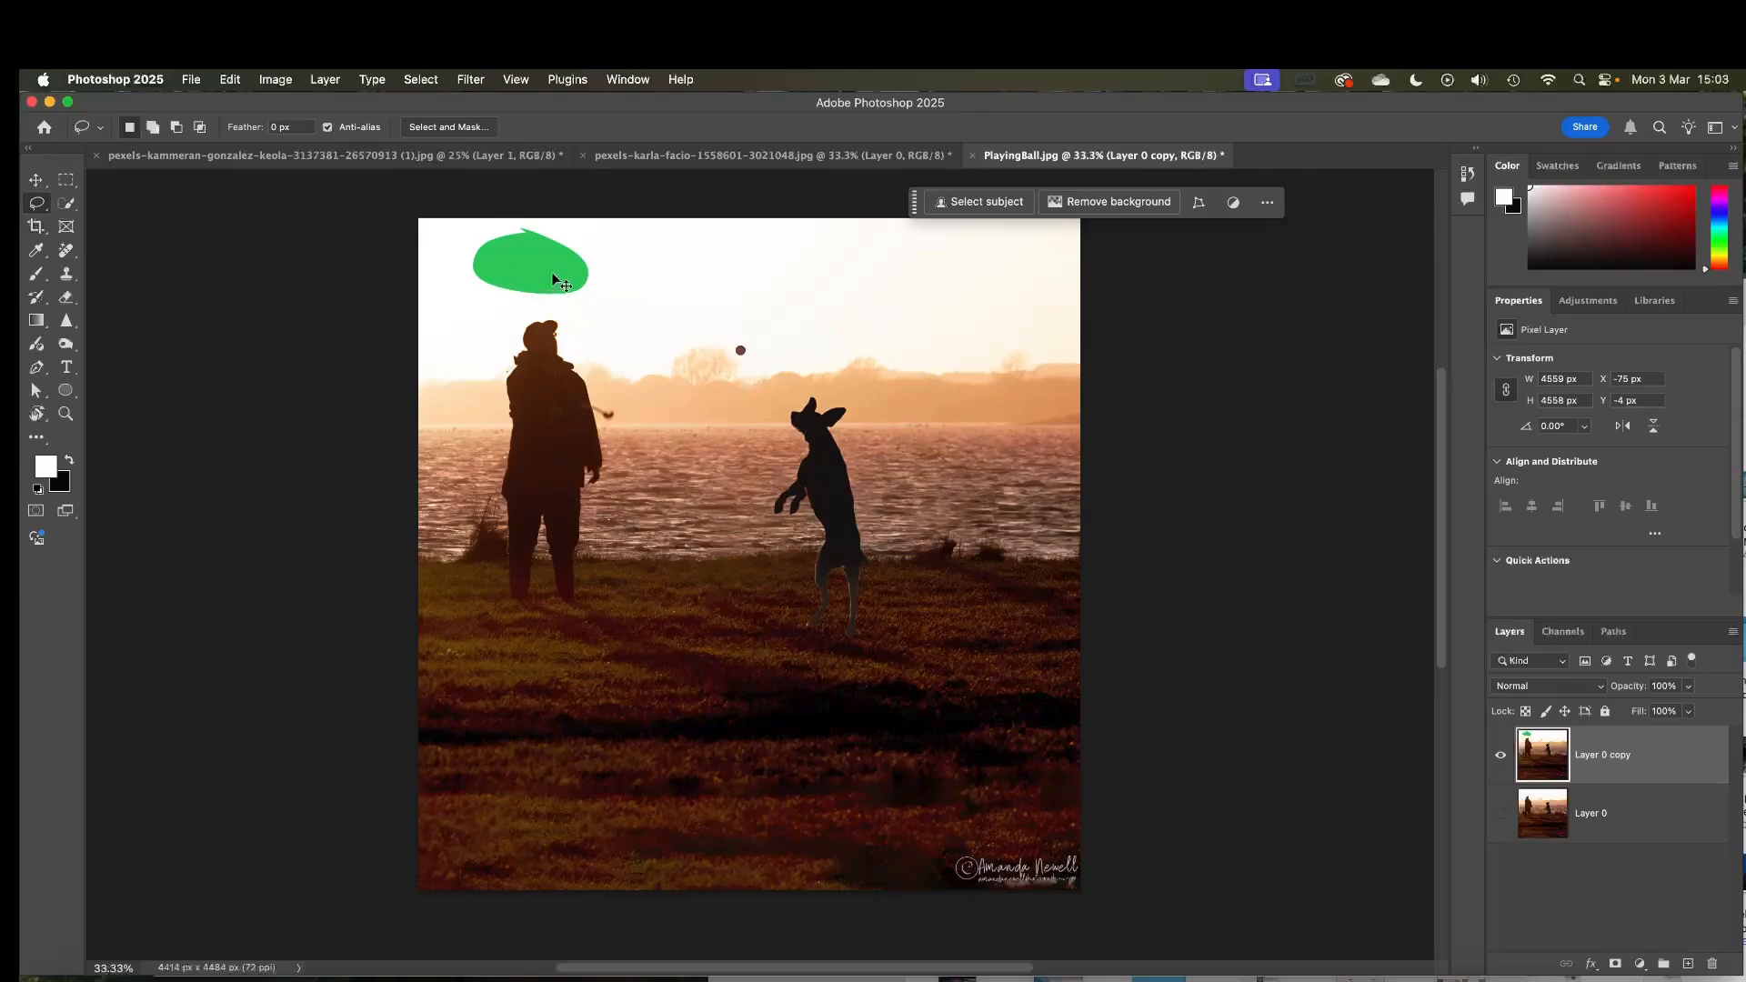
Undo the colour fill and the deselection, then deselect the lasso area
key("super+z")
key("super+z")
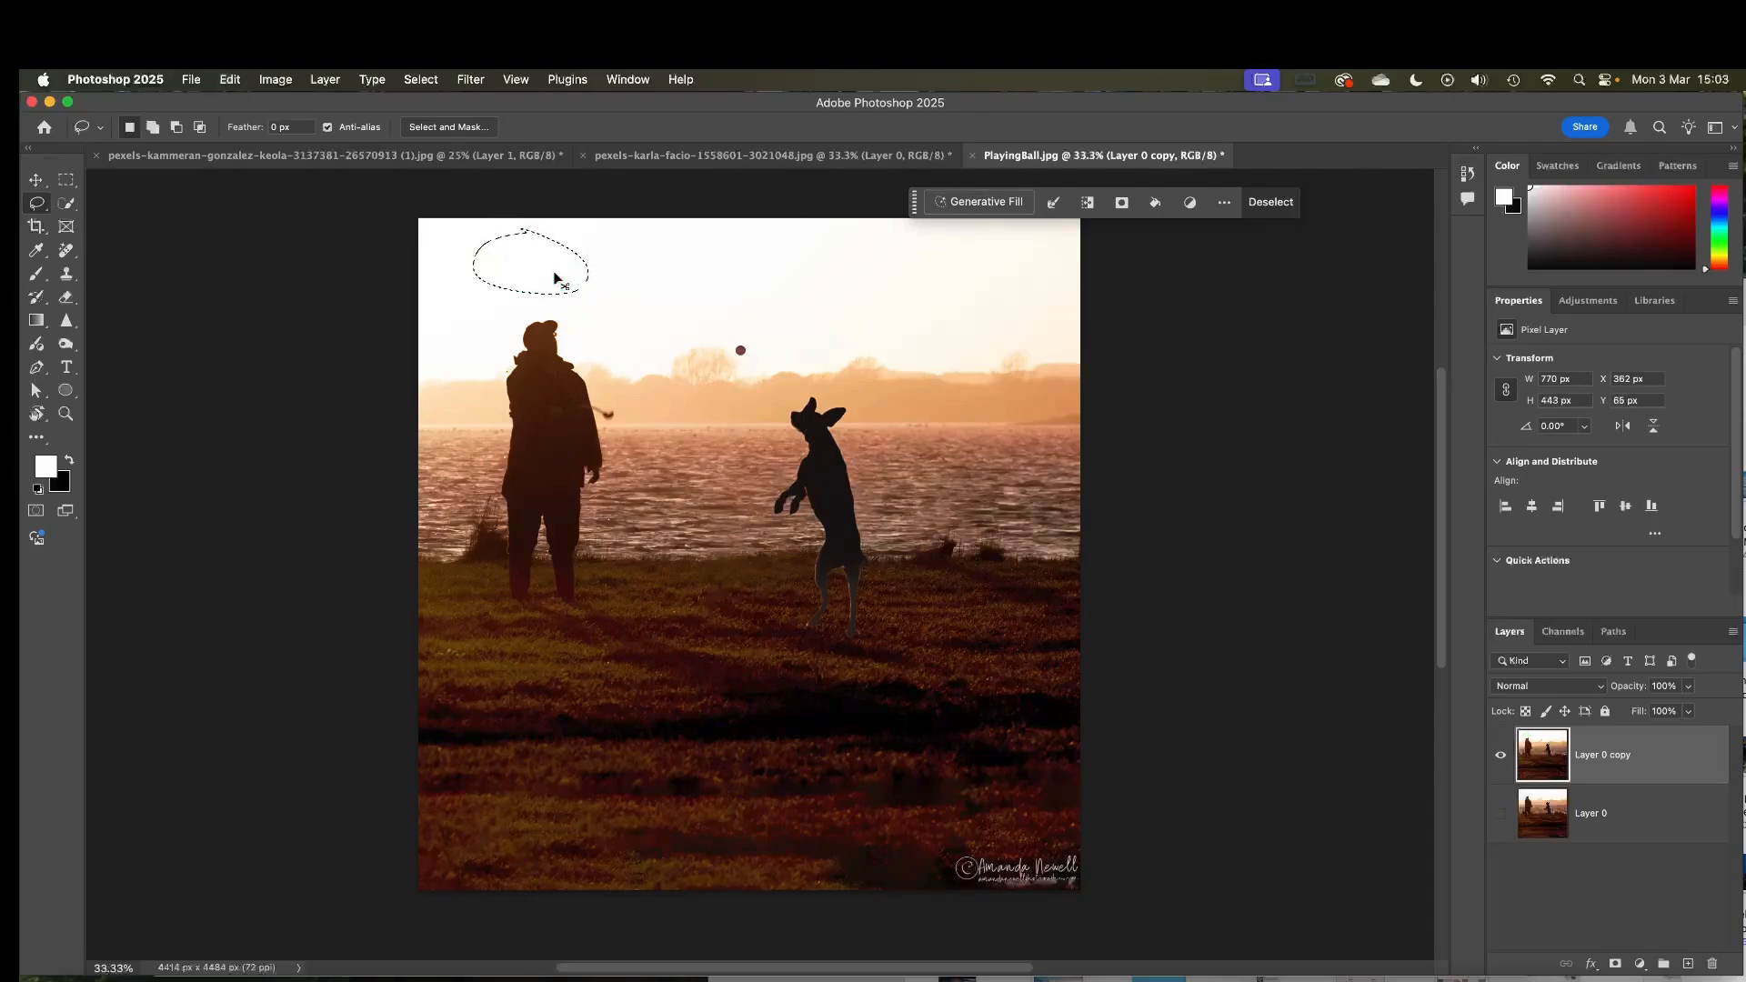
key("super+d")
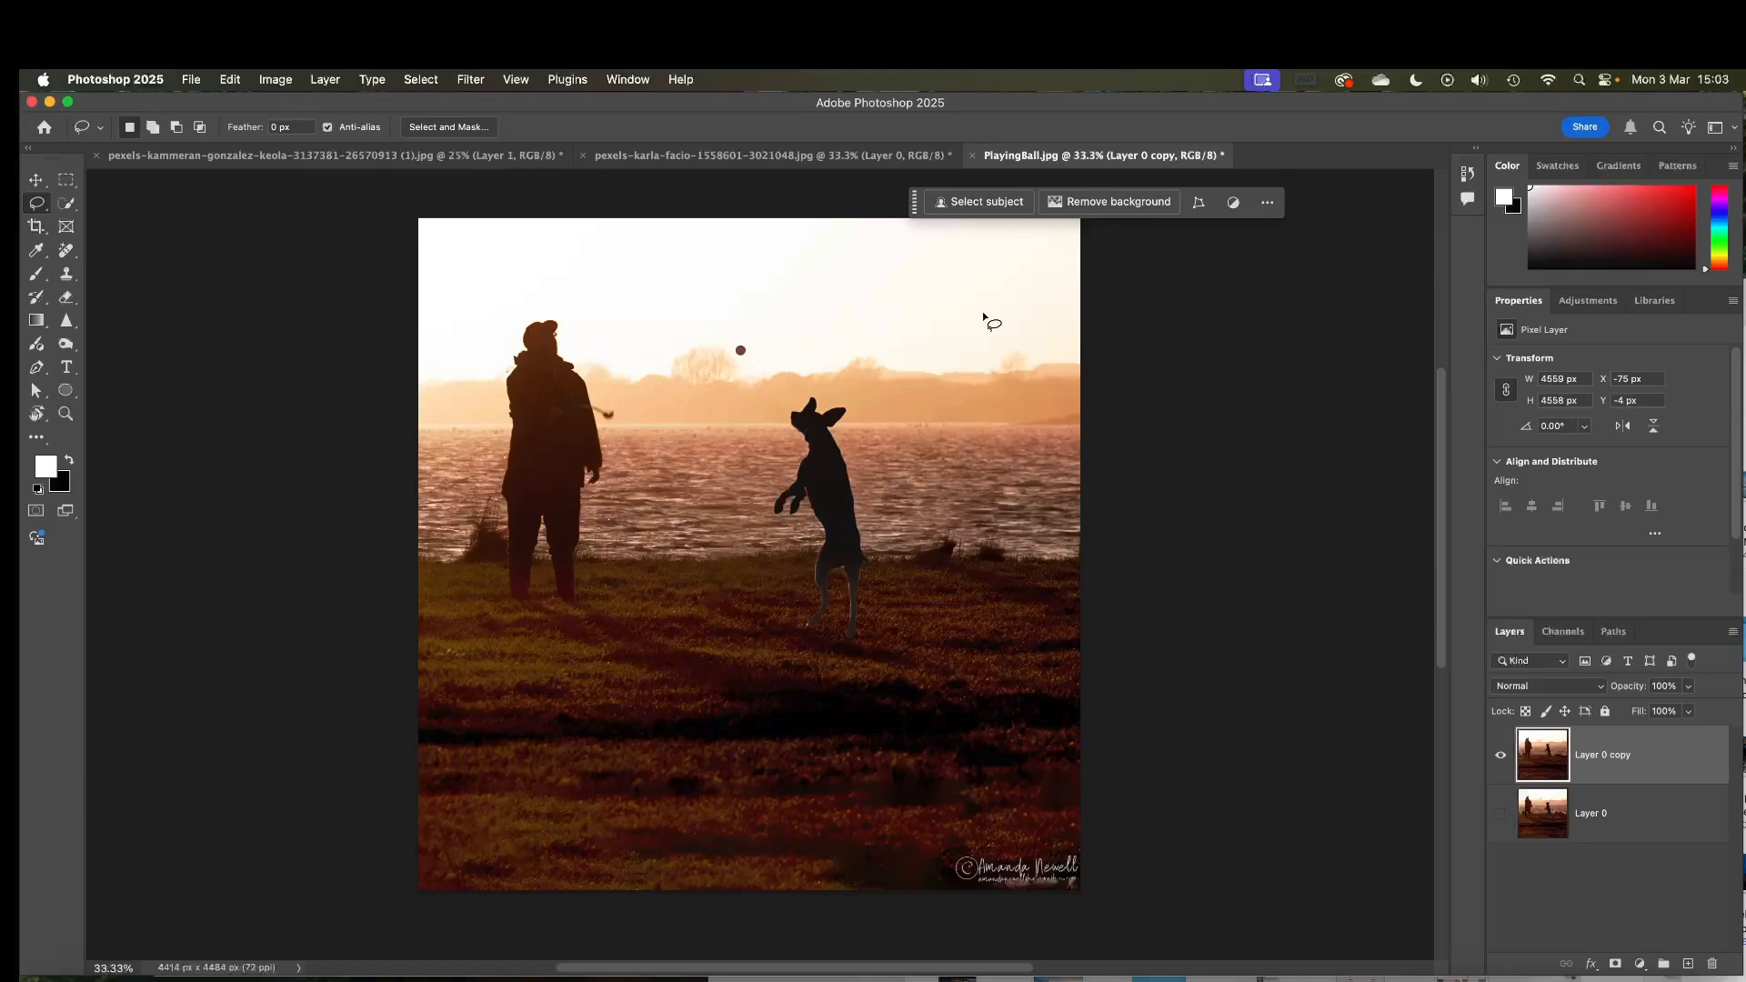